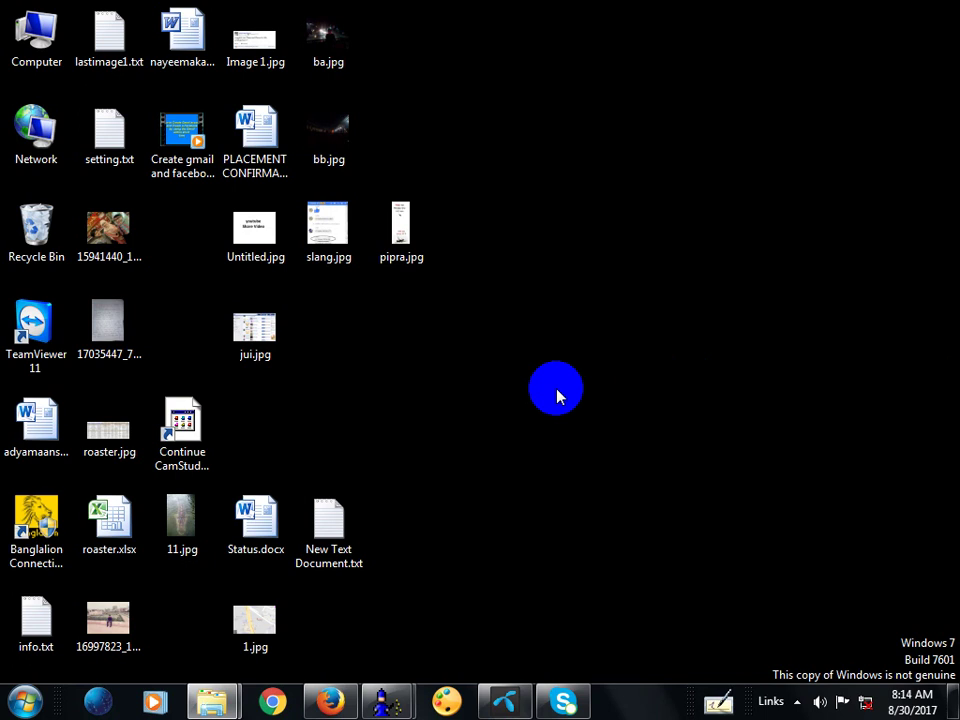
Refresh the desktop.
left_click(557, 395)
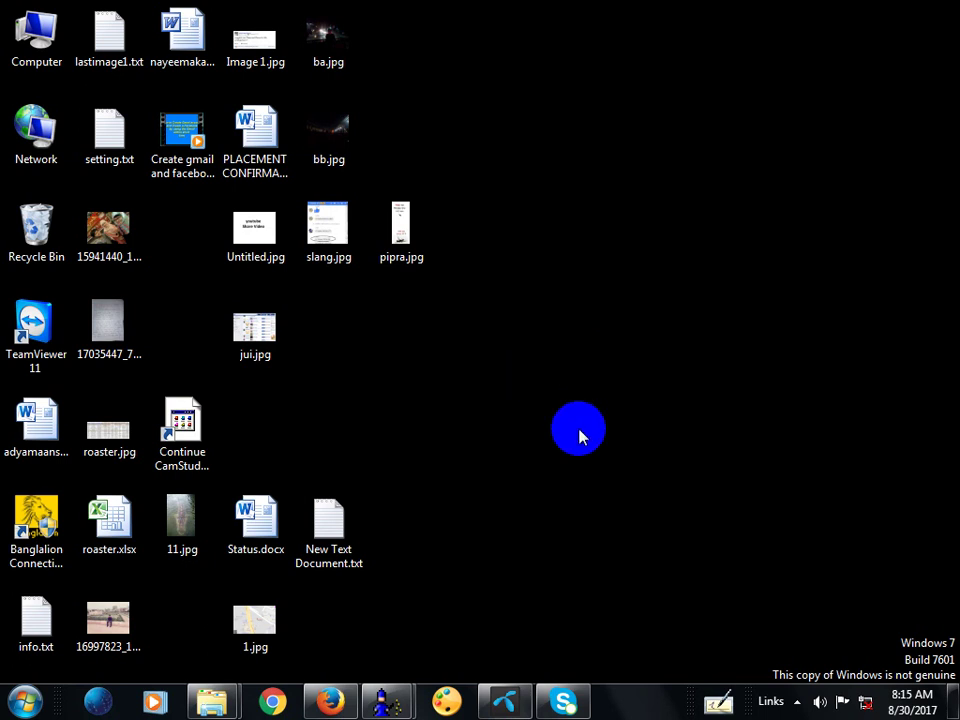
right_click(579, 426)
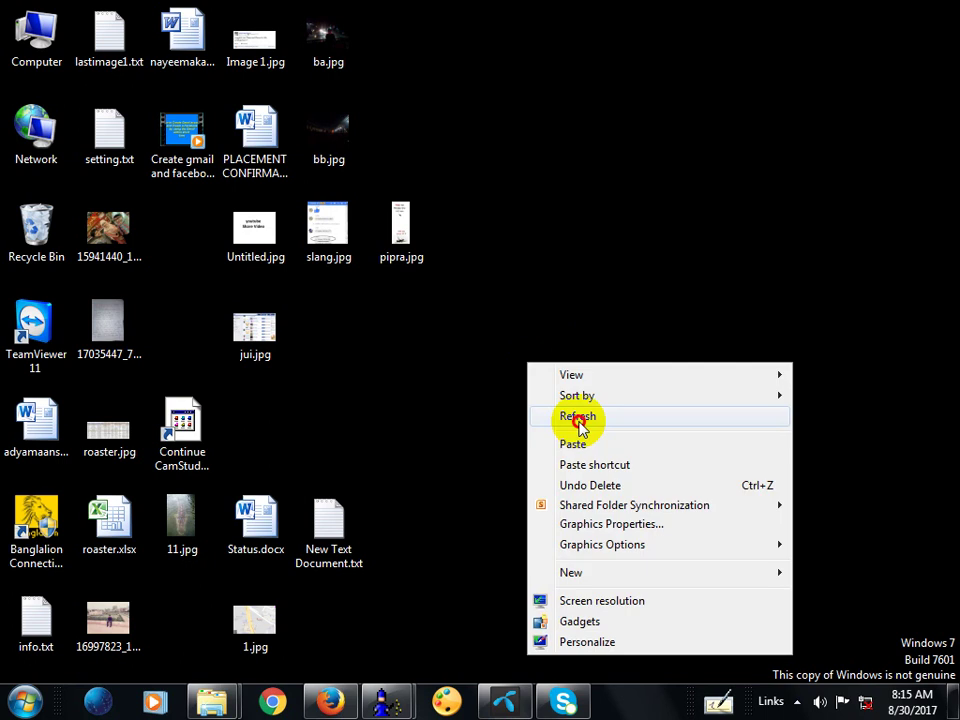
left_click(580, 423)
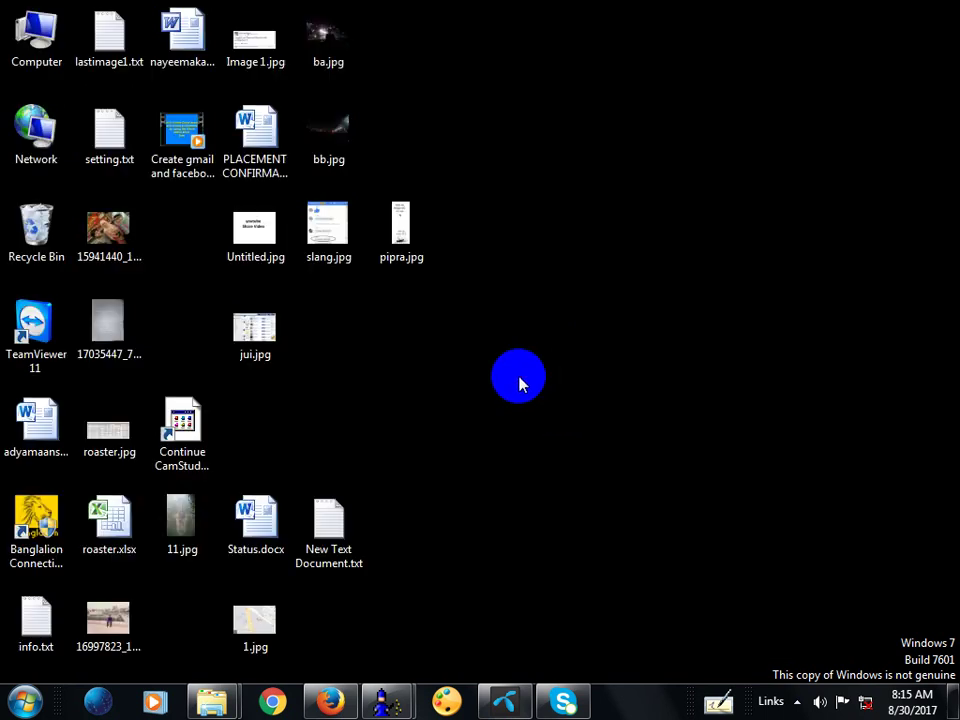
Open Computer in a maximized window and go to Removable Disk (H:).
double_click(58, 50)
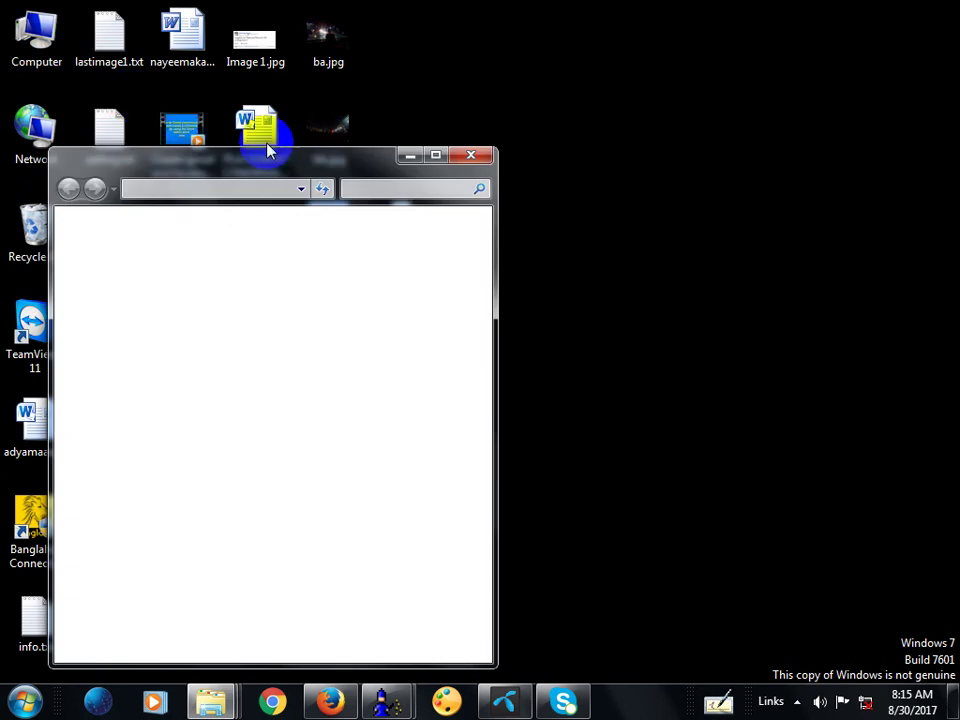
left_click(424, 166)
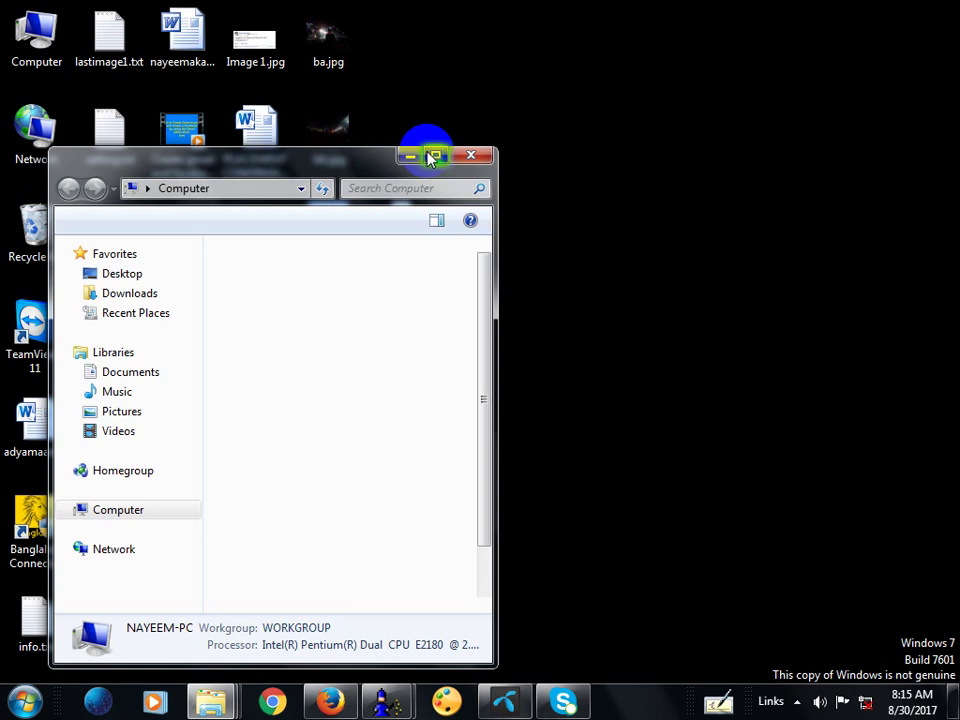
left_click(435, 157)
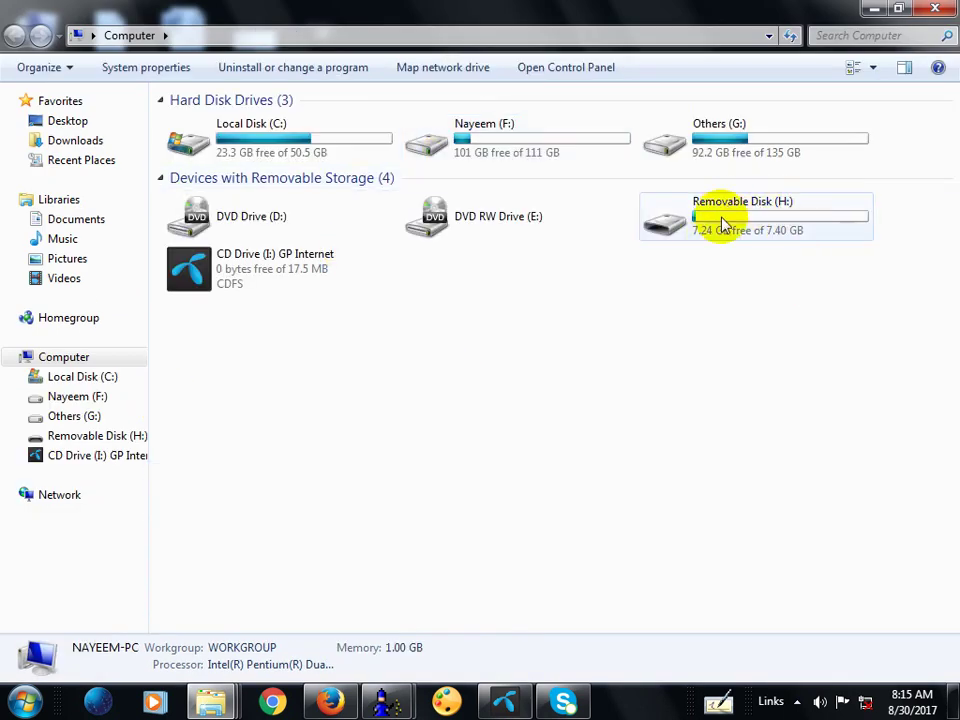
left_click(62, 434)
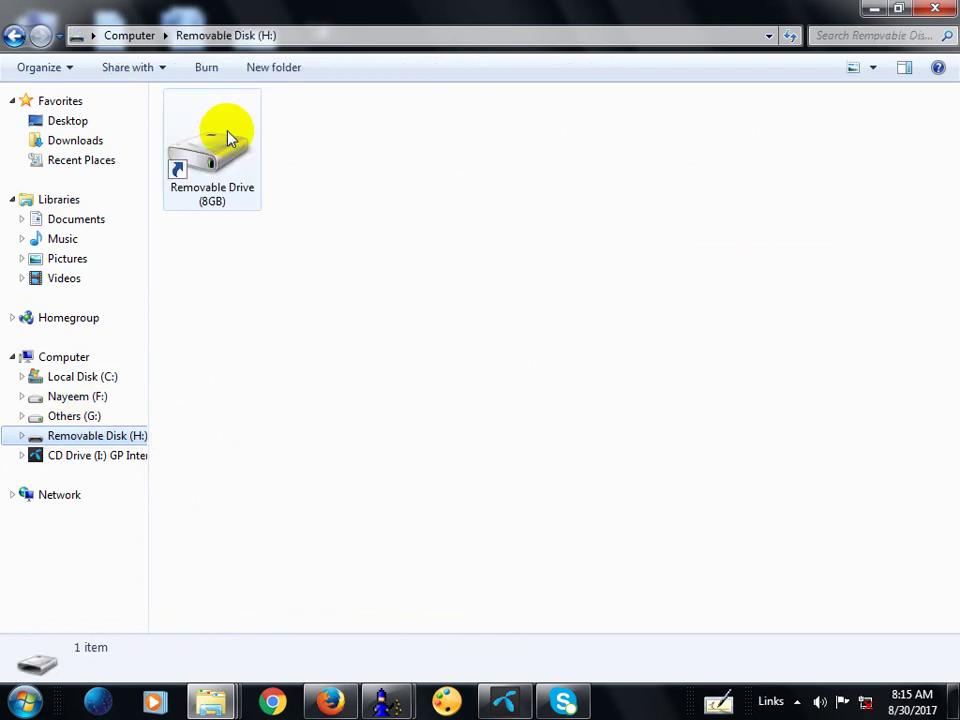
Open the Removable Drive (8GB) shortcut, bring its folder window forward and select the Adobe Photoshop 7.0 folder.
left_click(228, 138)
left_click(229, 136)
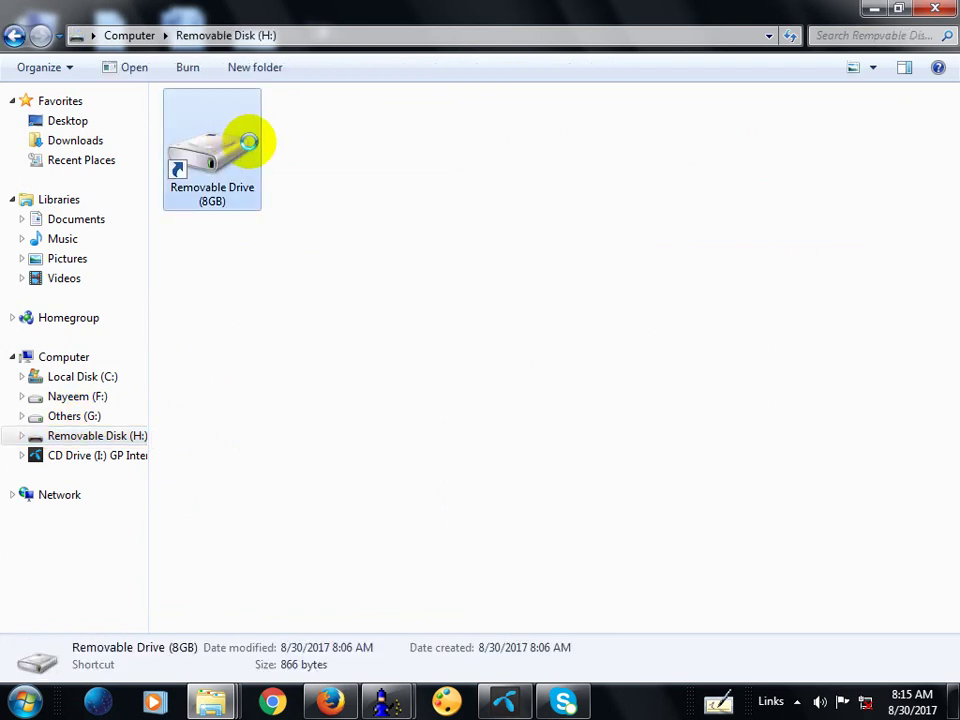
right_click(266, 144)
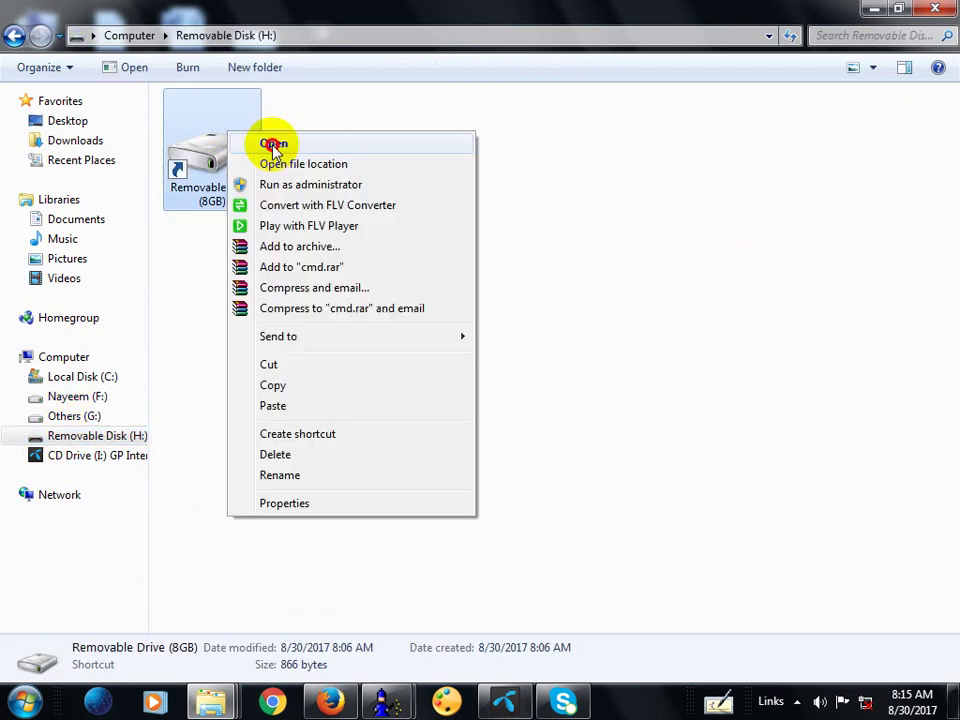
left_click(277, 148)
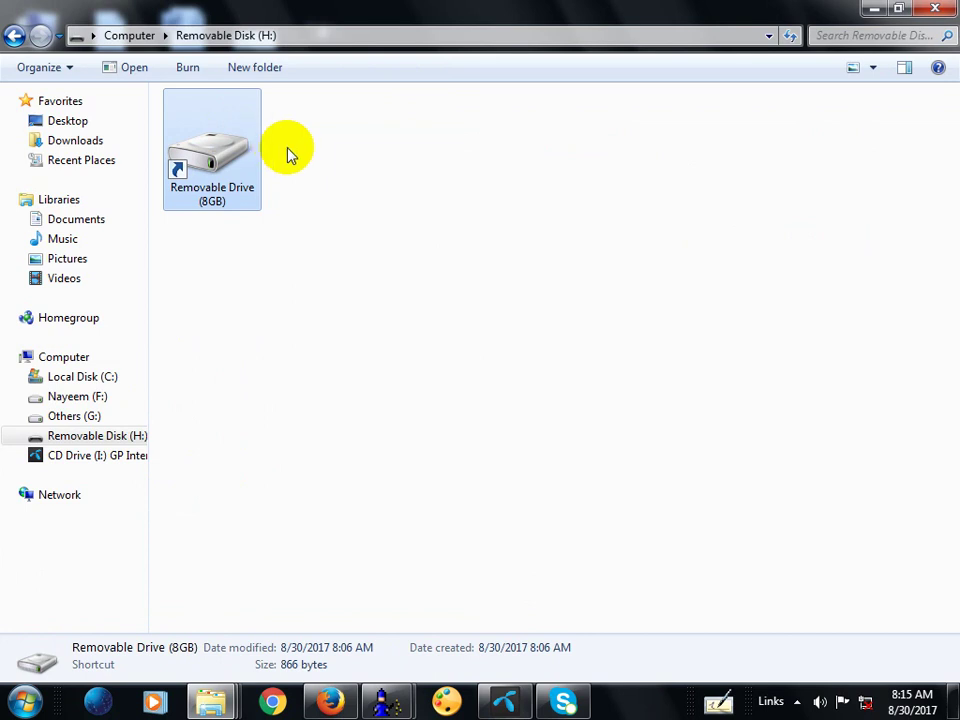
left_click(215, 703)
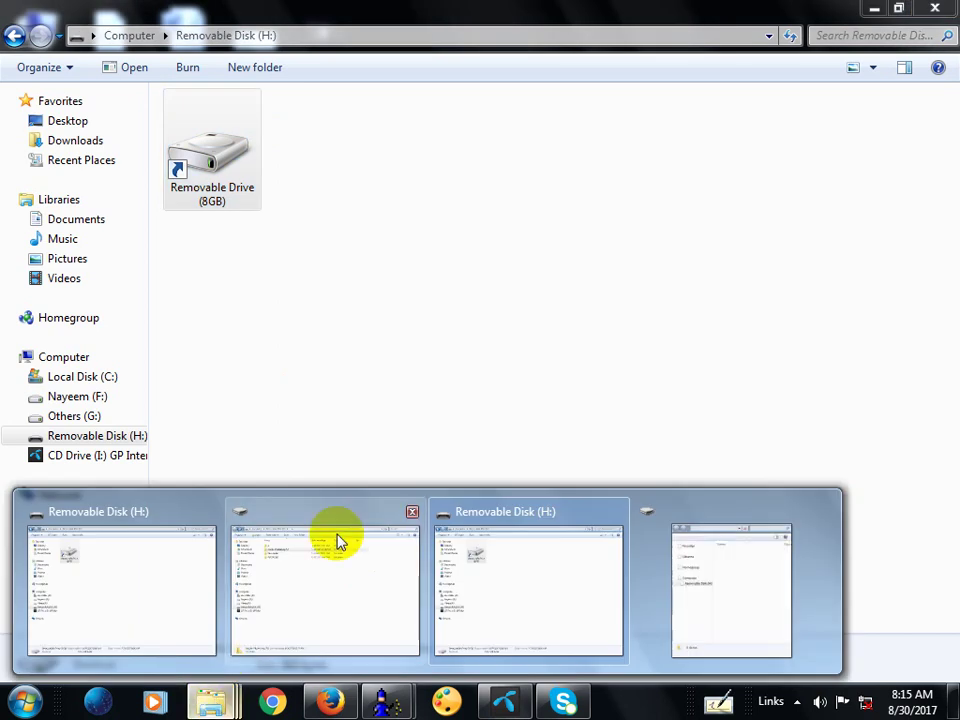
left_click(339, 540)
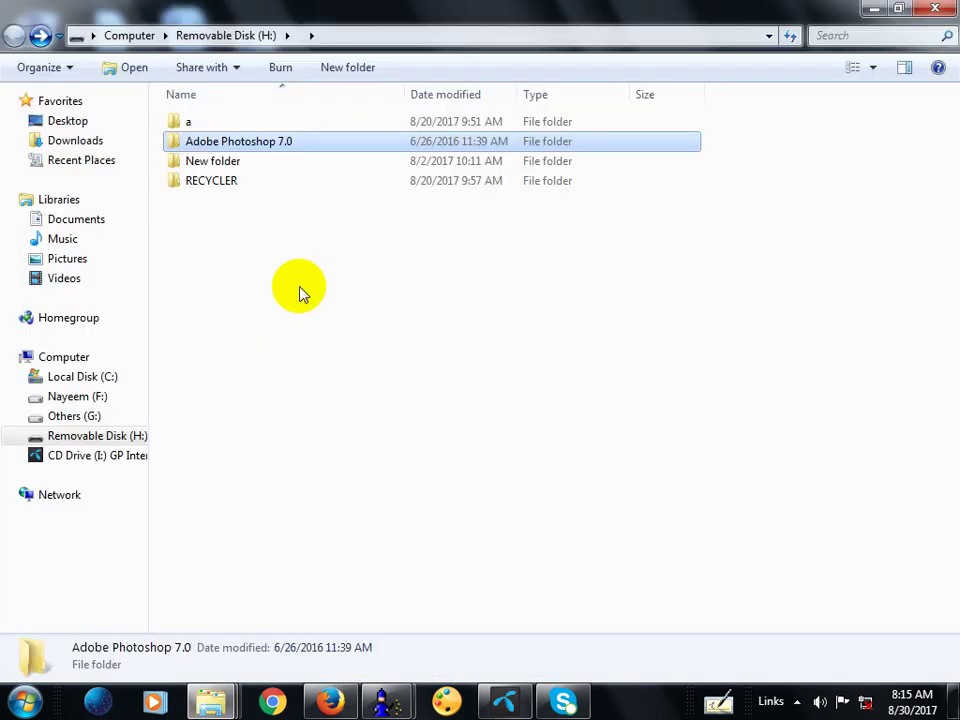
left_click(298, 272)
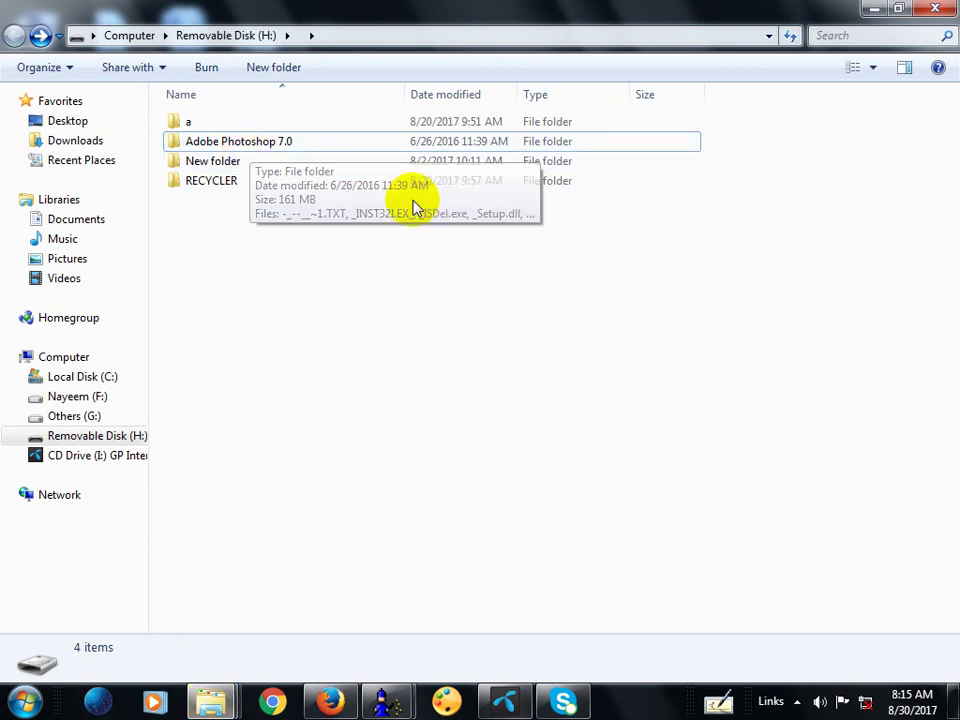
left_click(277, 146)
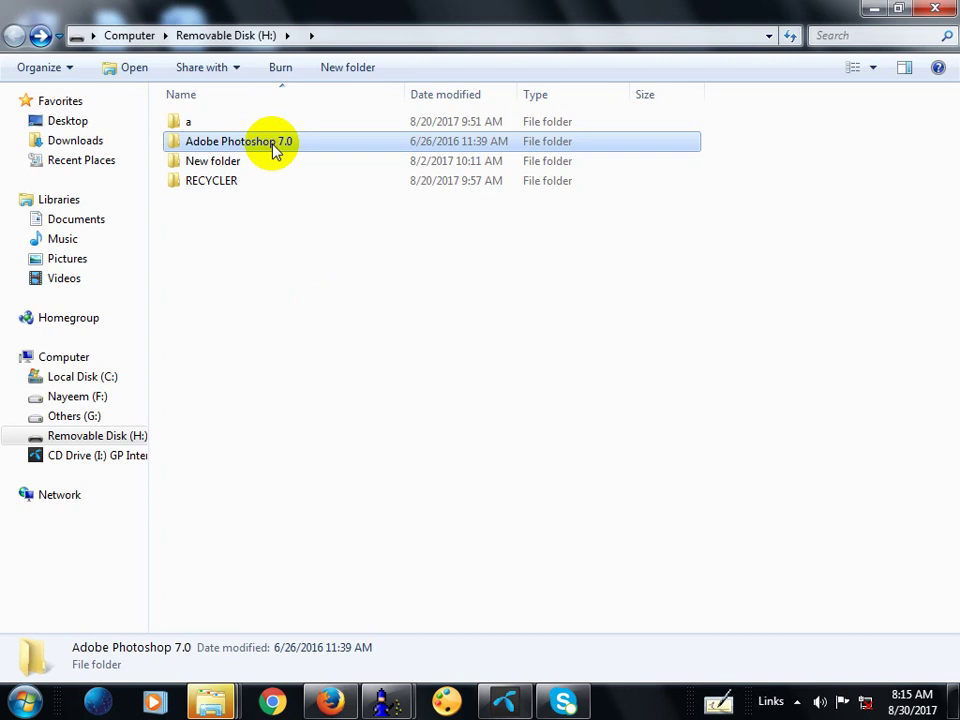
Launch Sticky Notes and write "Left" in the note.
key("super")
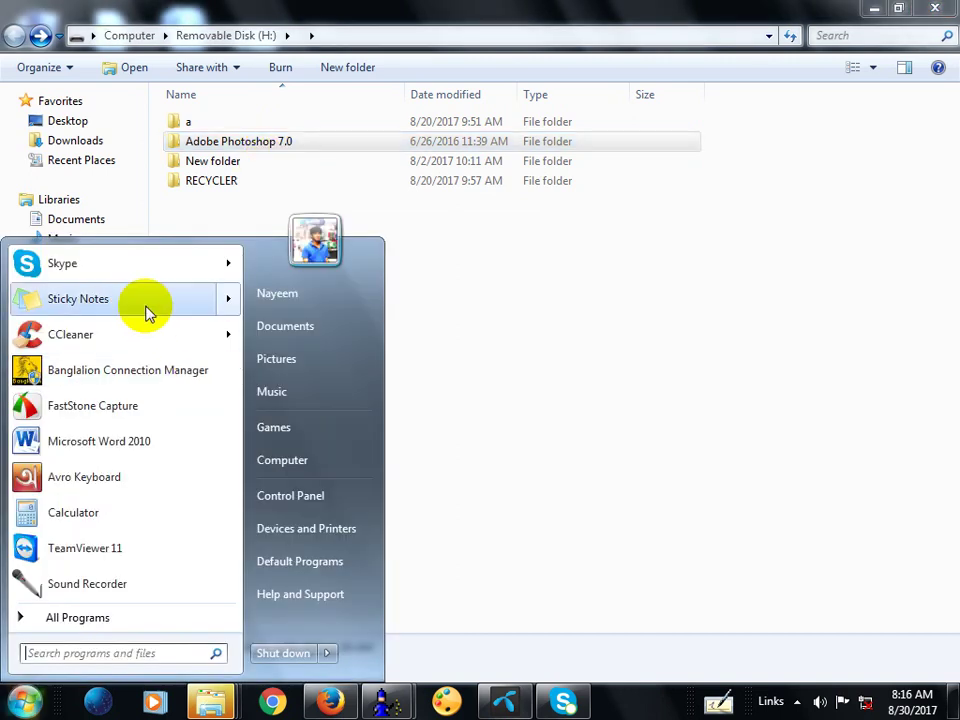
mouse_move(240, 298)
left_click(300, 280)
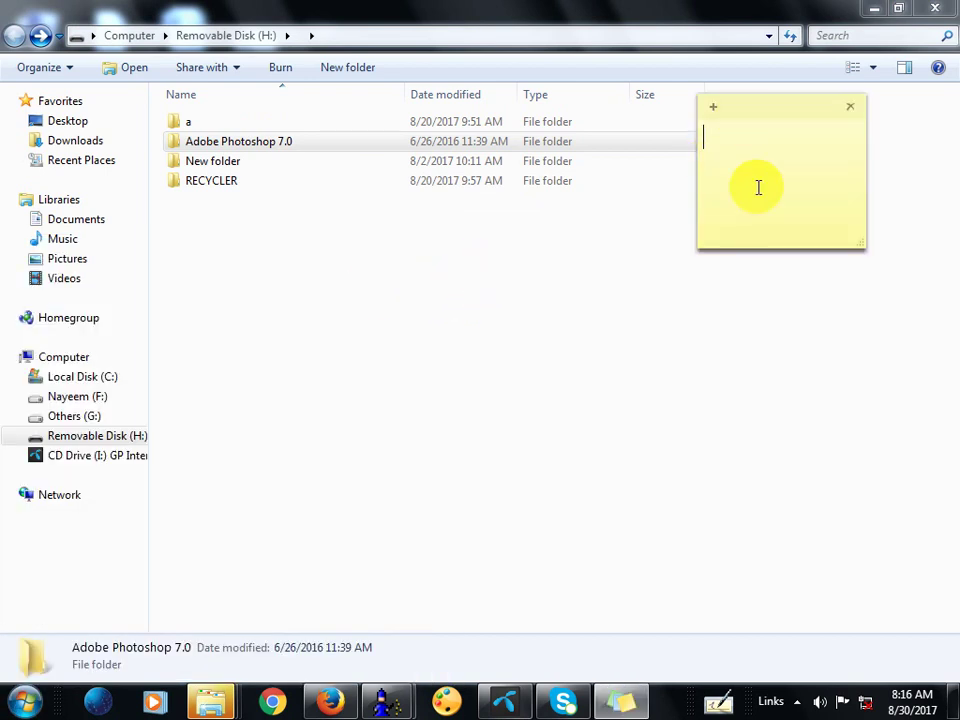
type("Left")
Copy the Adobe Photoshop 7.0 folder from the removable drive.
left_click(258, 141)
right_click(258, 141)
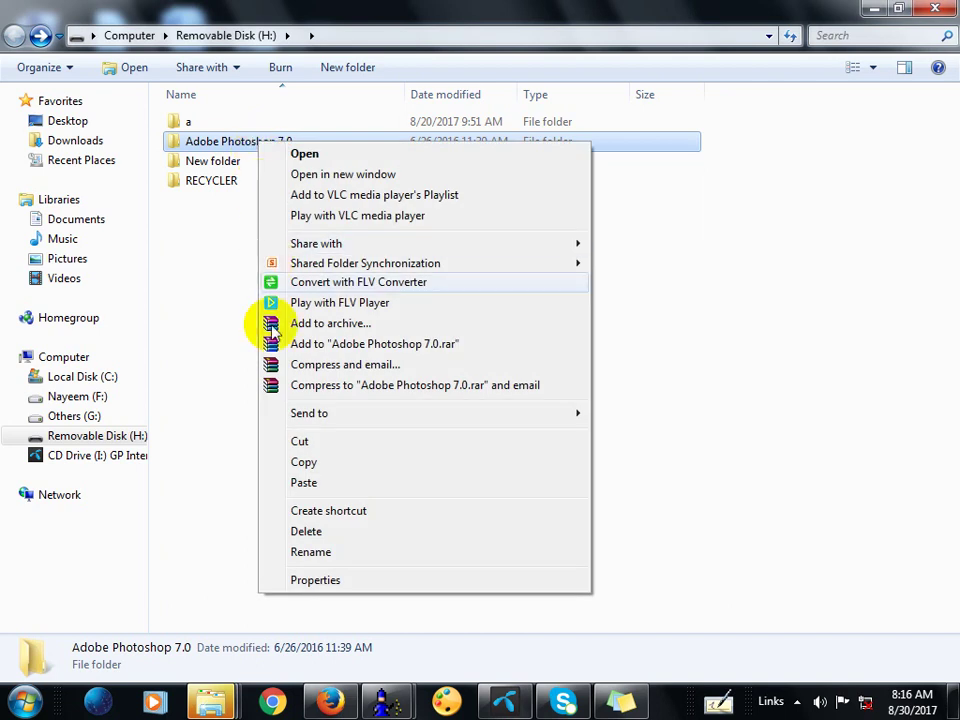
left_click(304, 465)
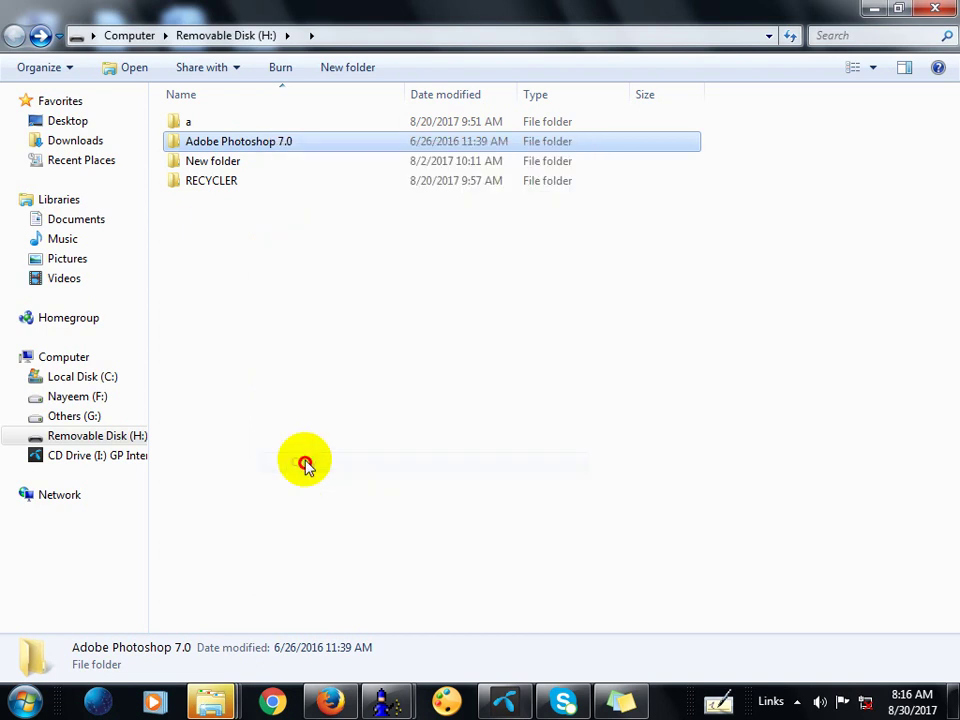
Add "+ Right" after "Left" in the sticky note and return to the removable drive's folder window.
left_click(608, 695)
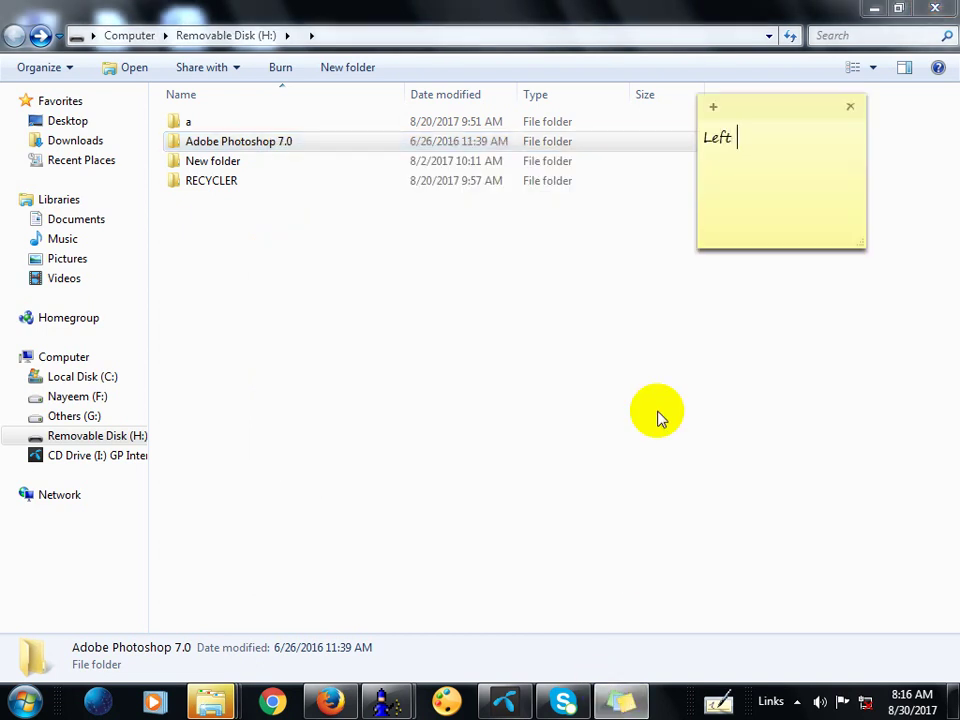
type("+ Right")
left_click(332, 297)
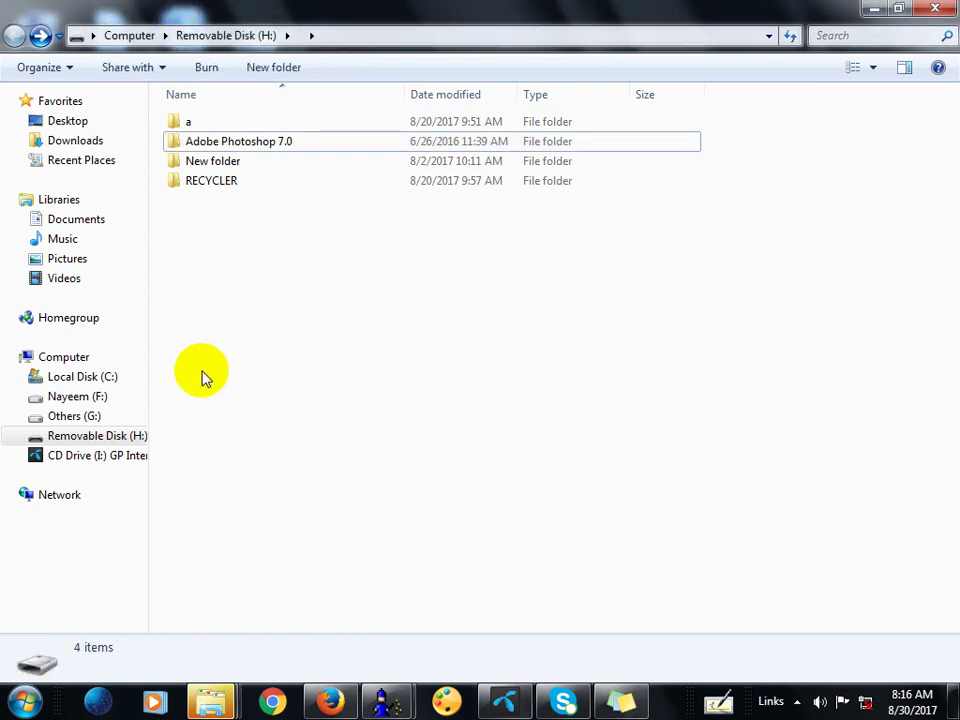
Paste the copied Adobe Photoshop 7.0 folder into the Software folder on drive F: and select the pasted folder.
left_click(74, 414)
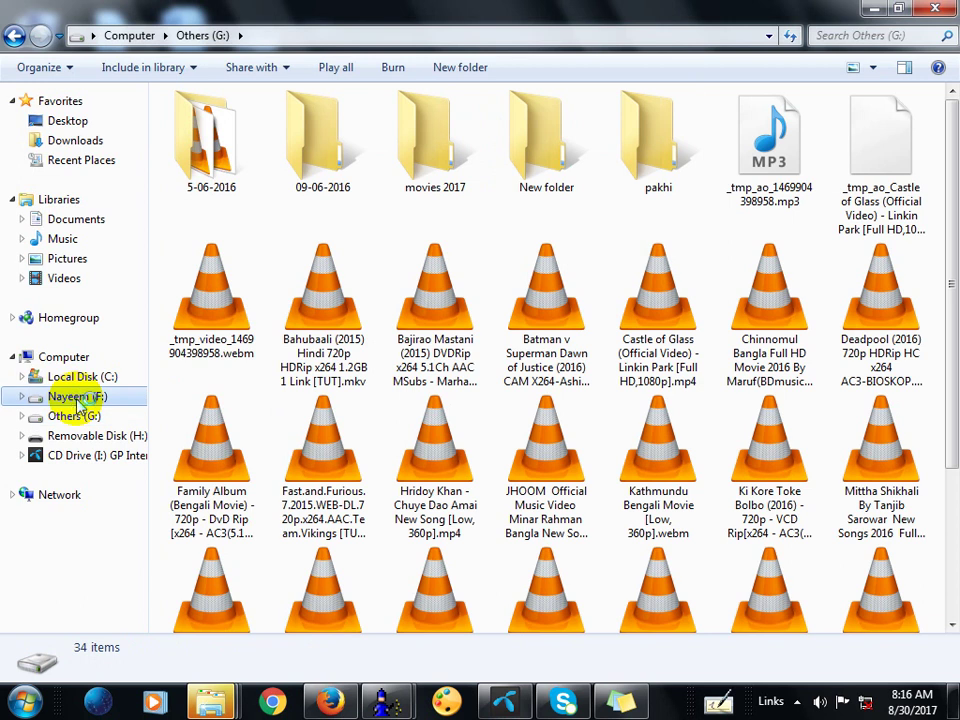
left_click(75, 397)
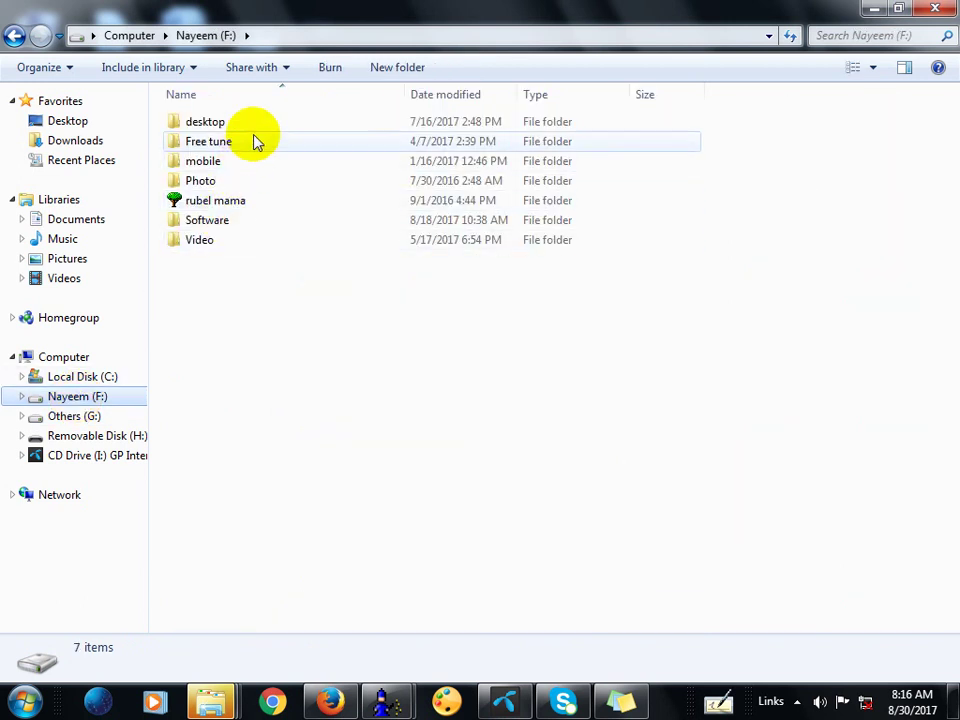
double_click(247, 220)
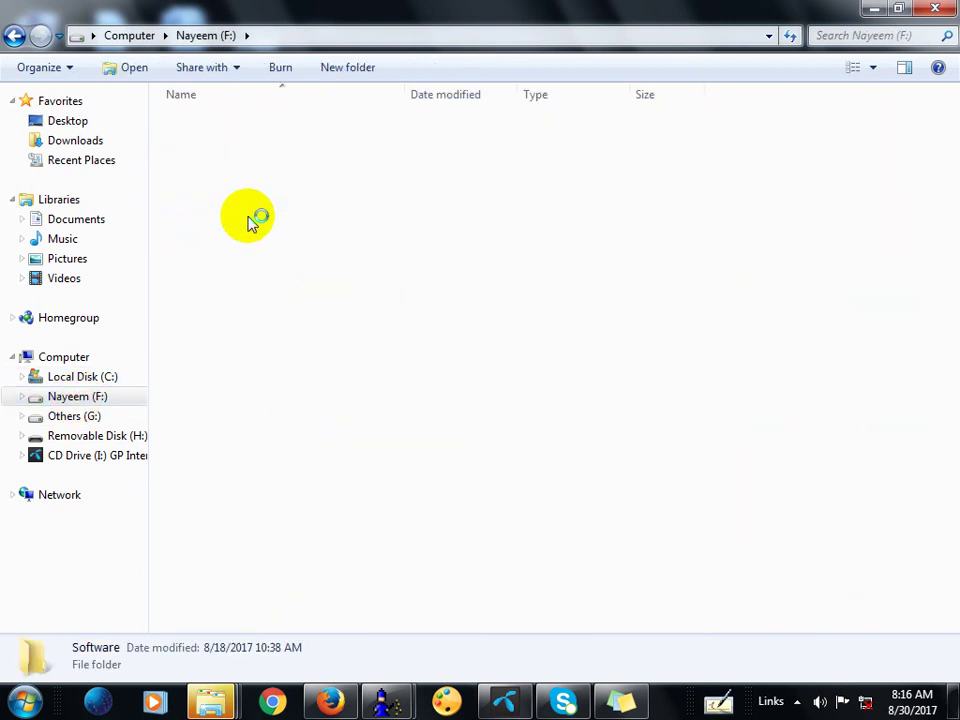
right_click(834, 197)
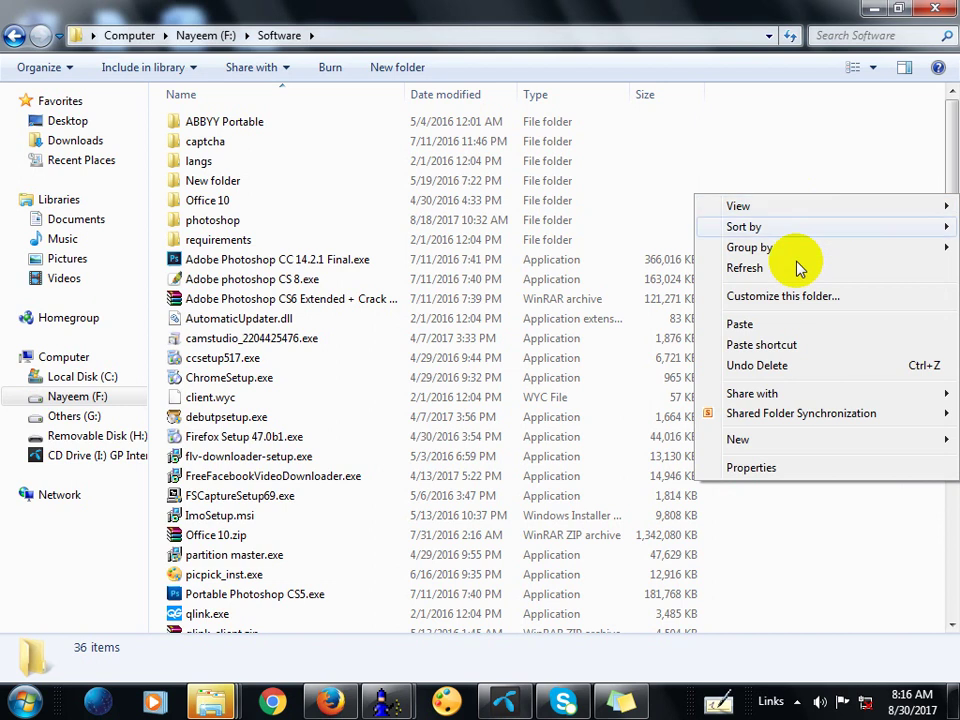
left_click(779, 326)
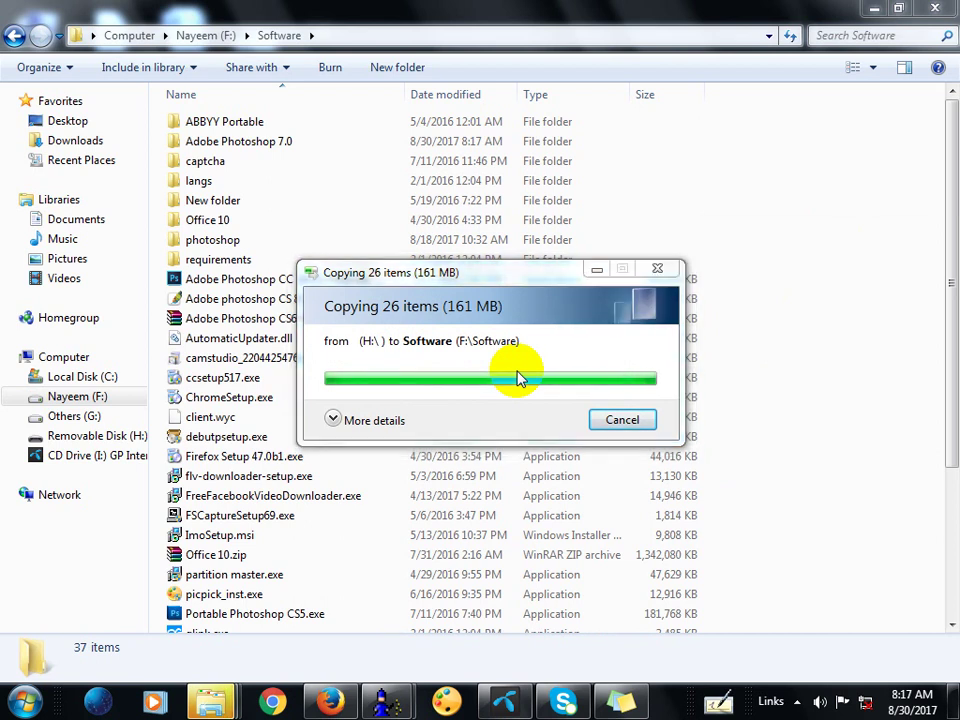
left_click(300, 145)
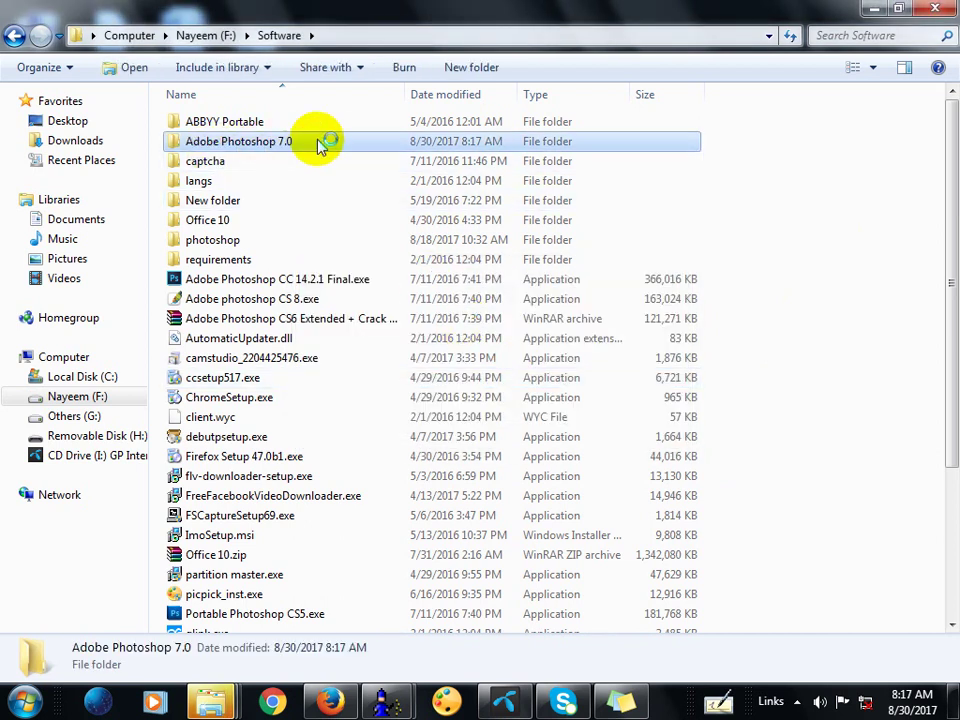
Reopen the Removable Drive (8GB) shortcut on Removable Disk (H:) and maximize the window showing its contents.
left_click(85, 437)
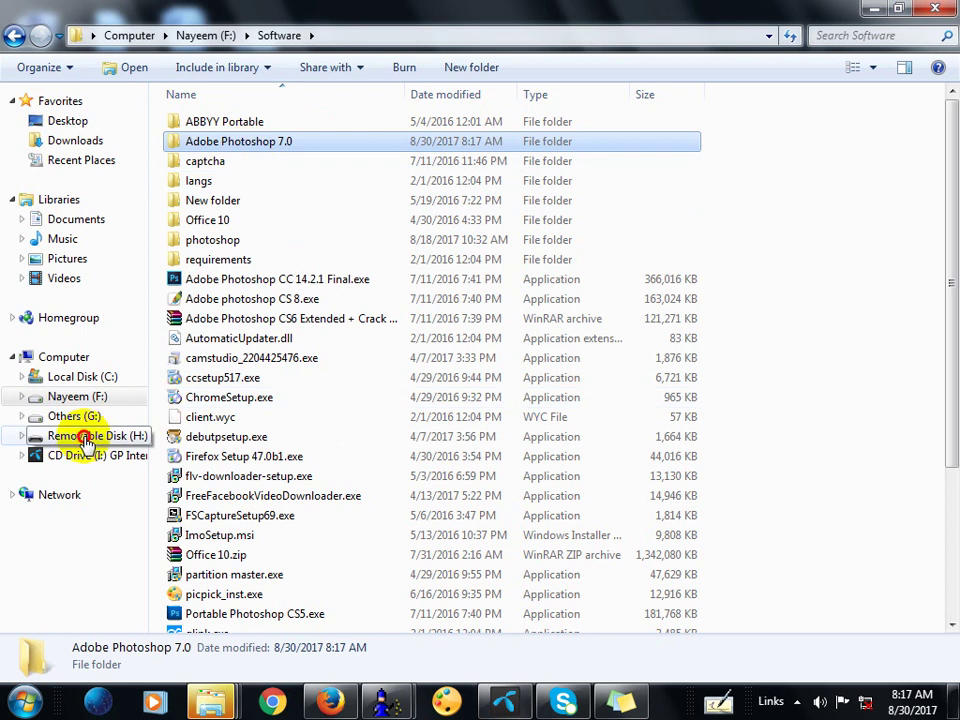
left_click(220, 188)
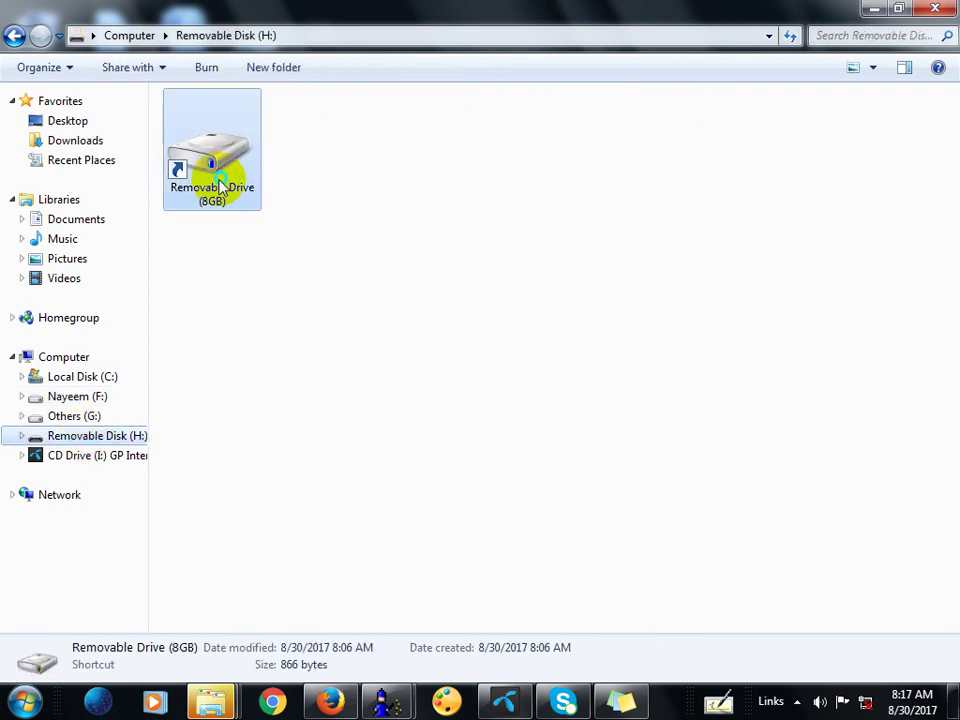
right_click(221, 184)
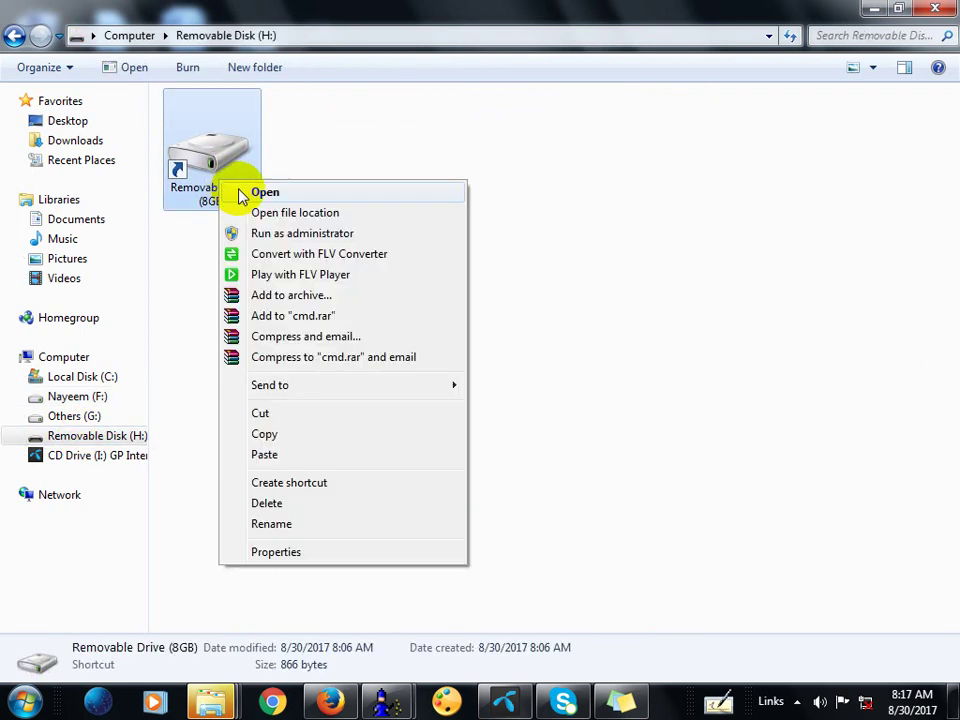
left_click(243, 195)
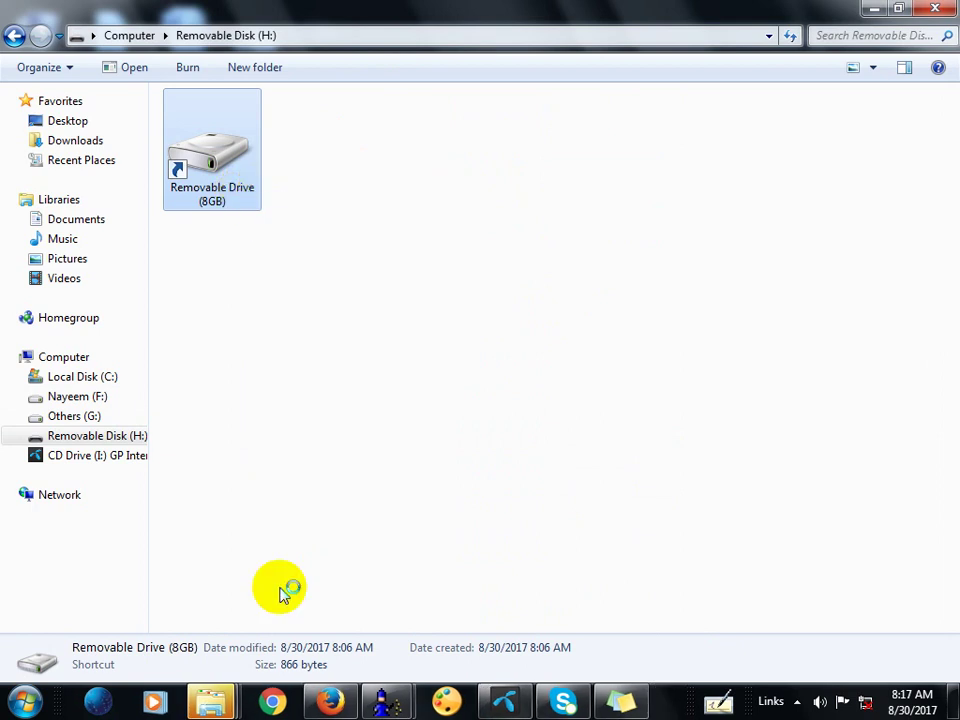
left_click(215, 702)
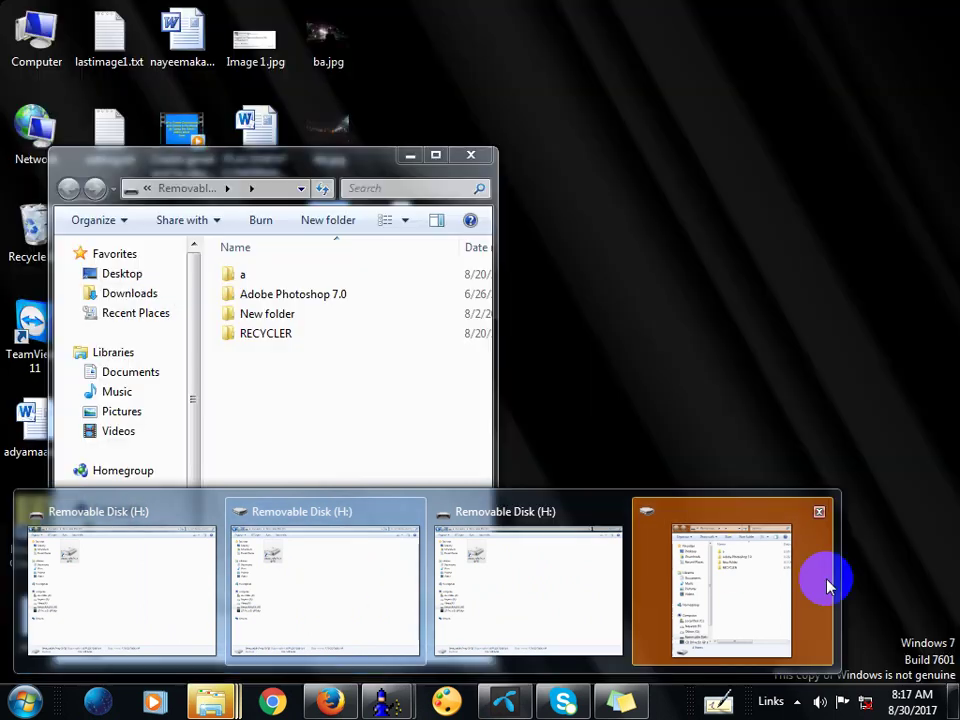
left_click(695, 577)
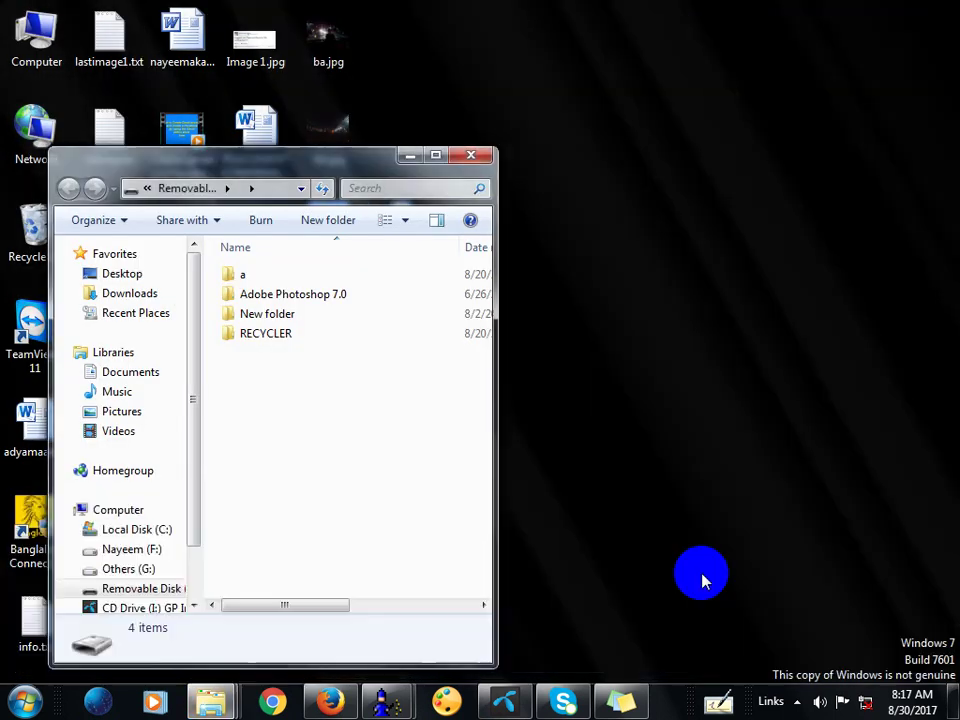
left_click(436, 156)
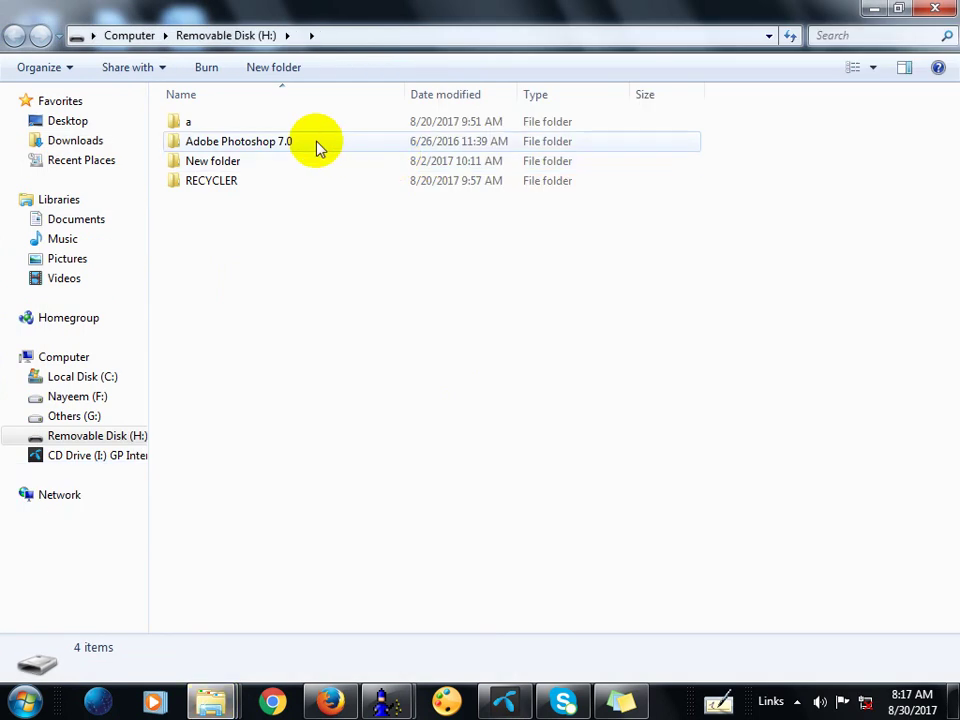
Display the Copy command for the Adobe Photoshop 7.0 folder and switch to the other window showing the removable drive's contents.
left_click(318, 146)
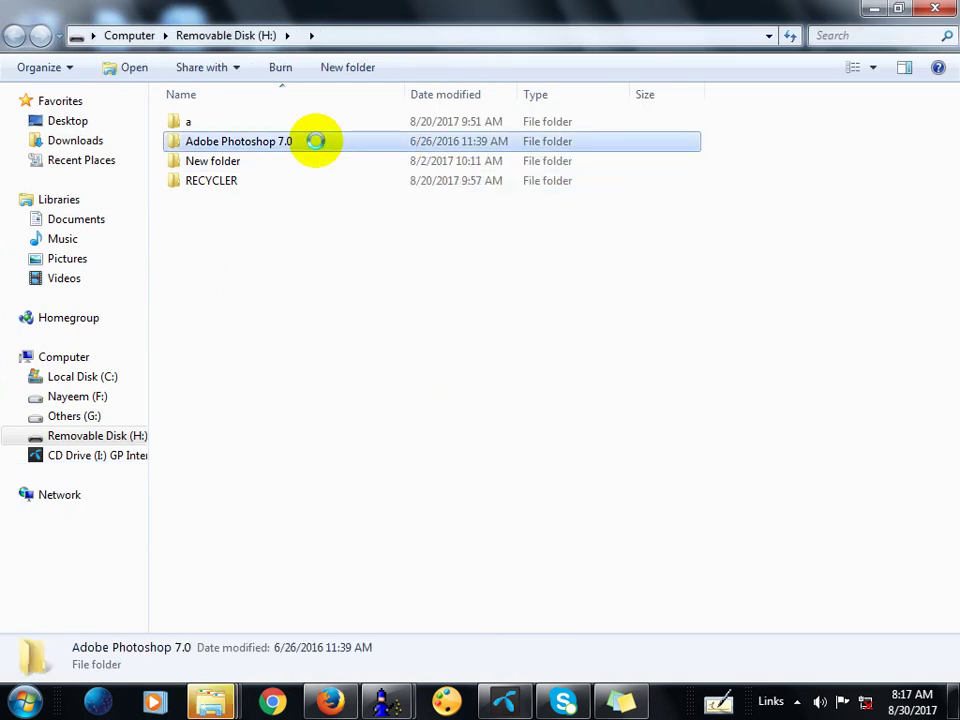
right_click(316, 141)
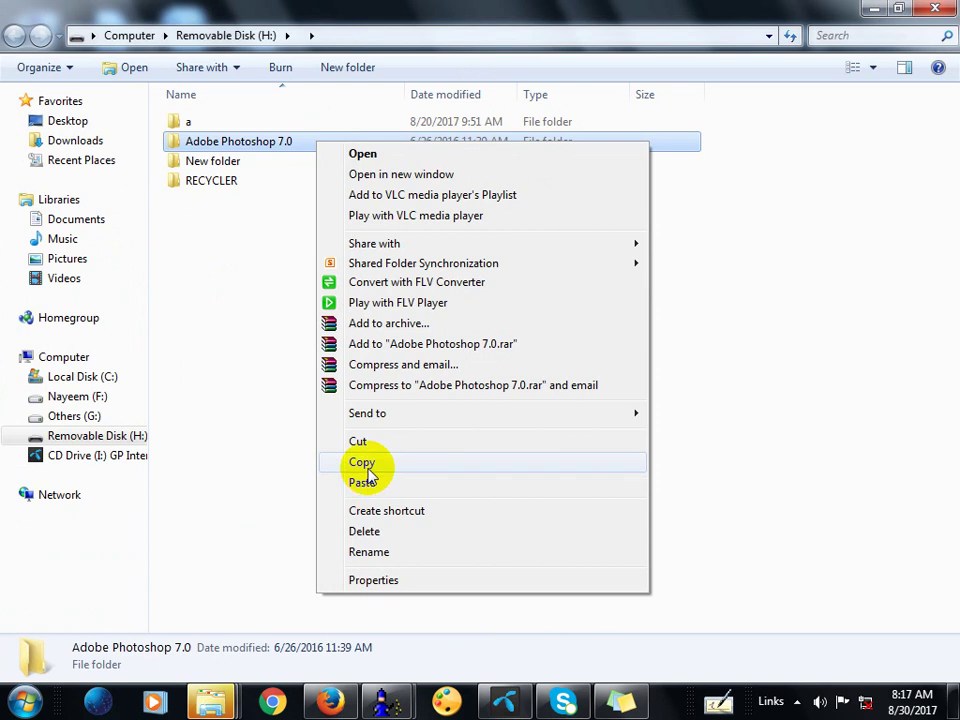
left_click(208, 696)
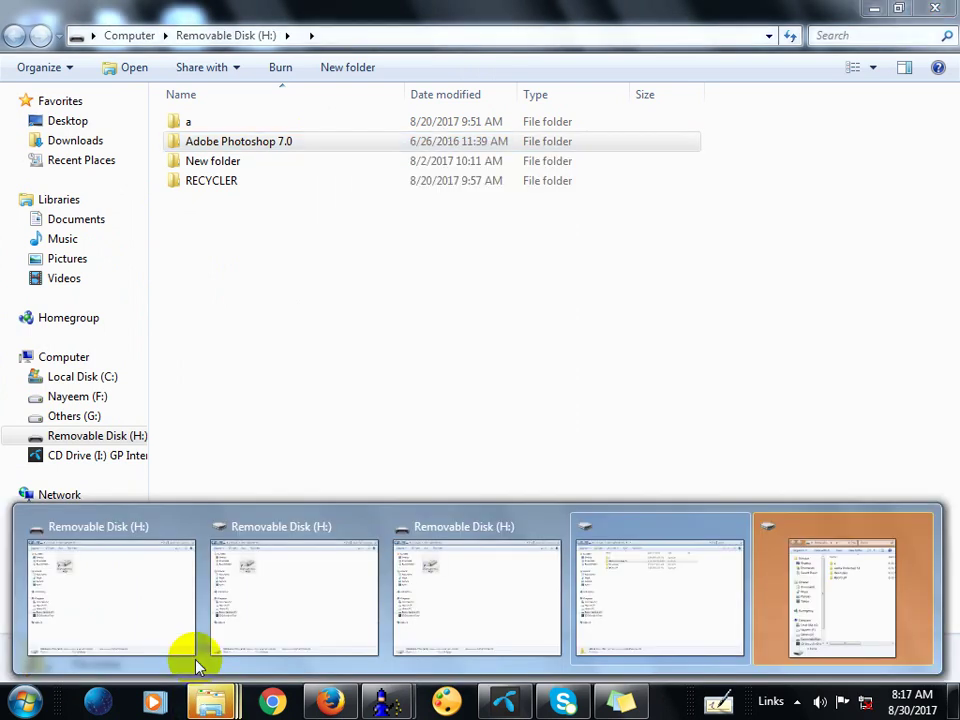
mouse_move(477, 598)
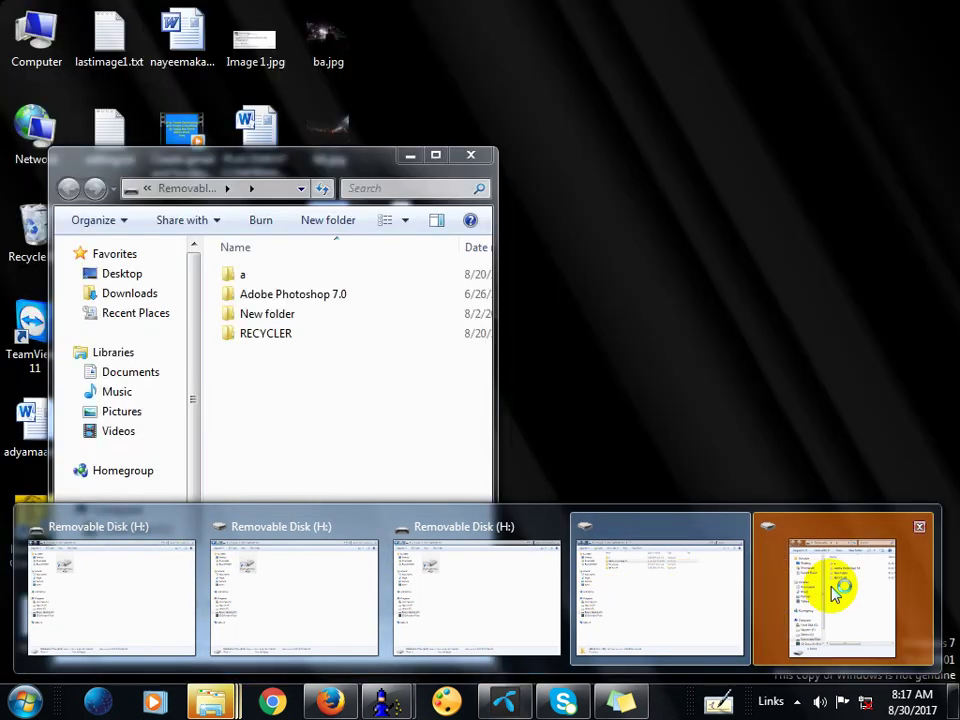
left_click(836, 591)
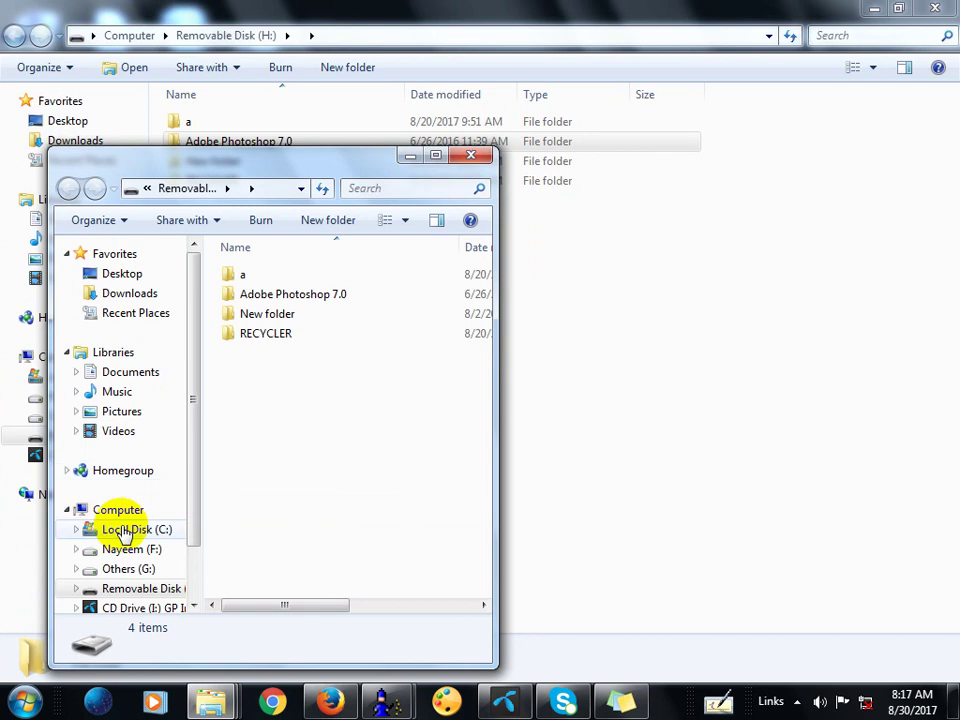
Open the Software folder on drive F: in a maximized window, then display its Paste command and dismiss it.
left_click(126, 549)
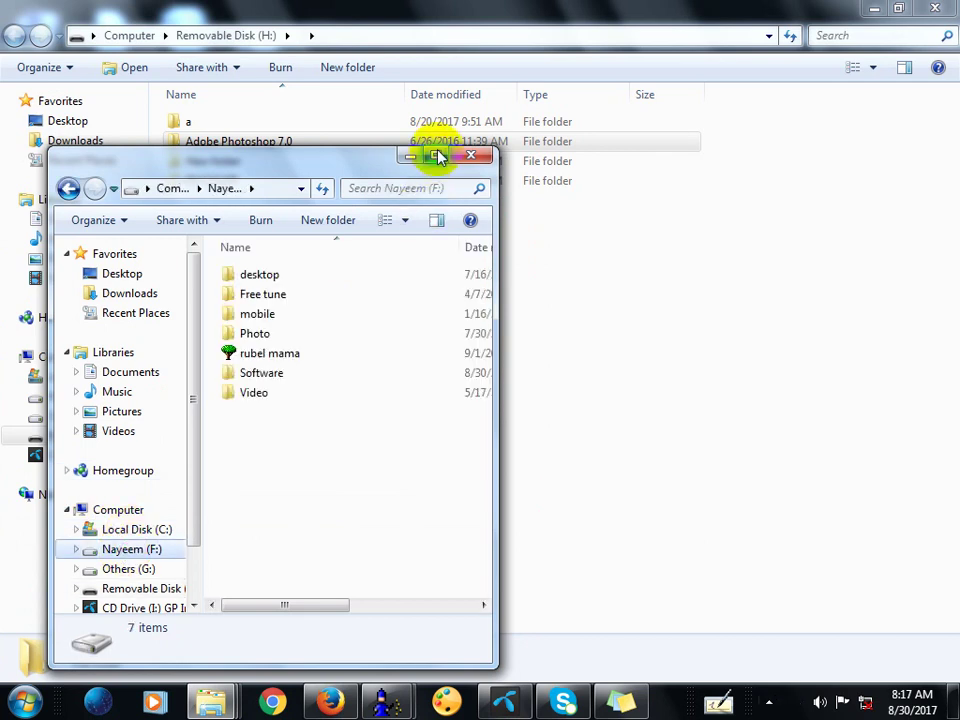
left_click(438, 157)
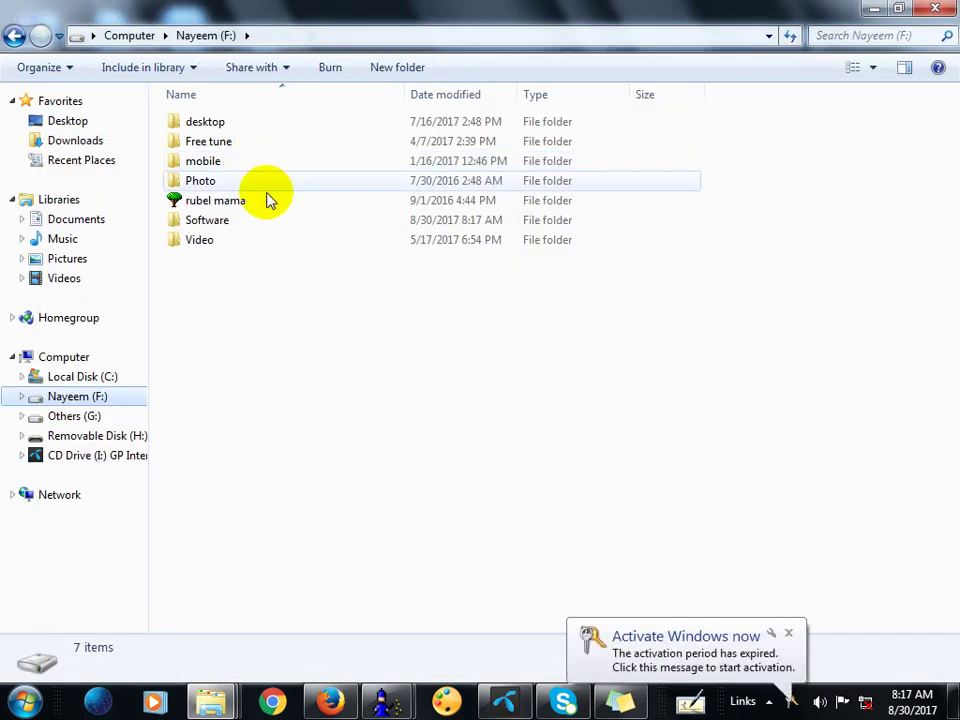
left_click(261, 222)
double_click(332, 223)
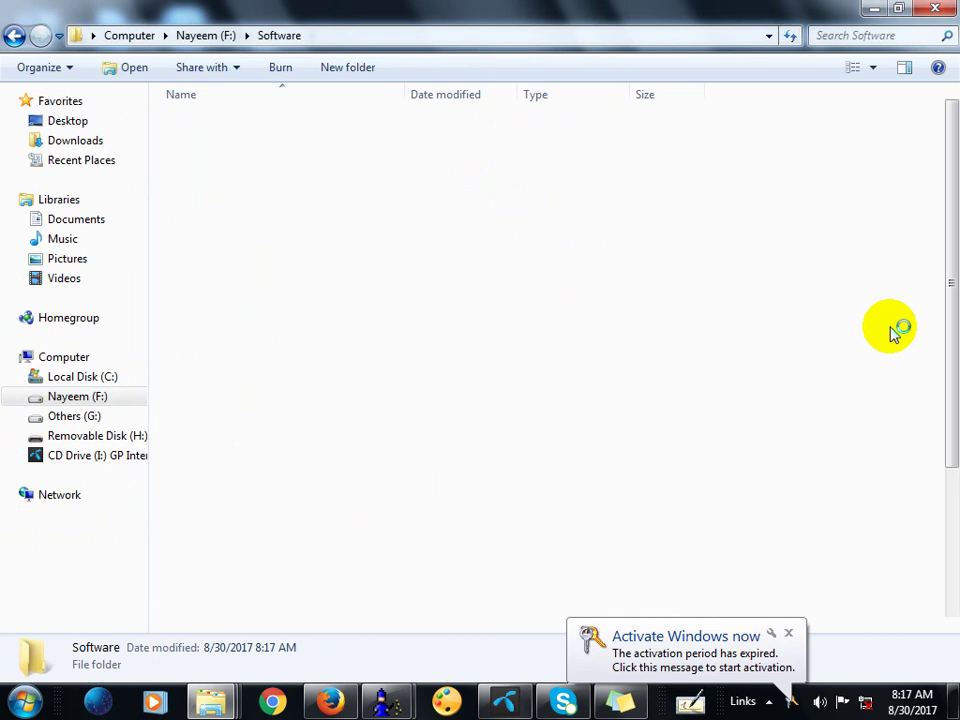
right_click(829, 278)
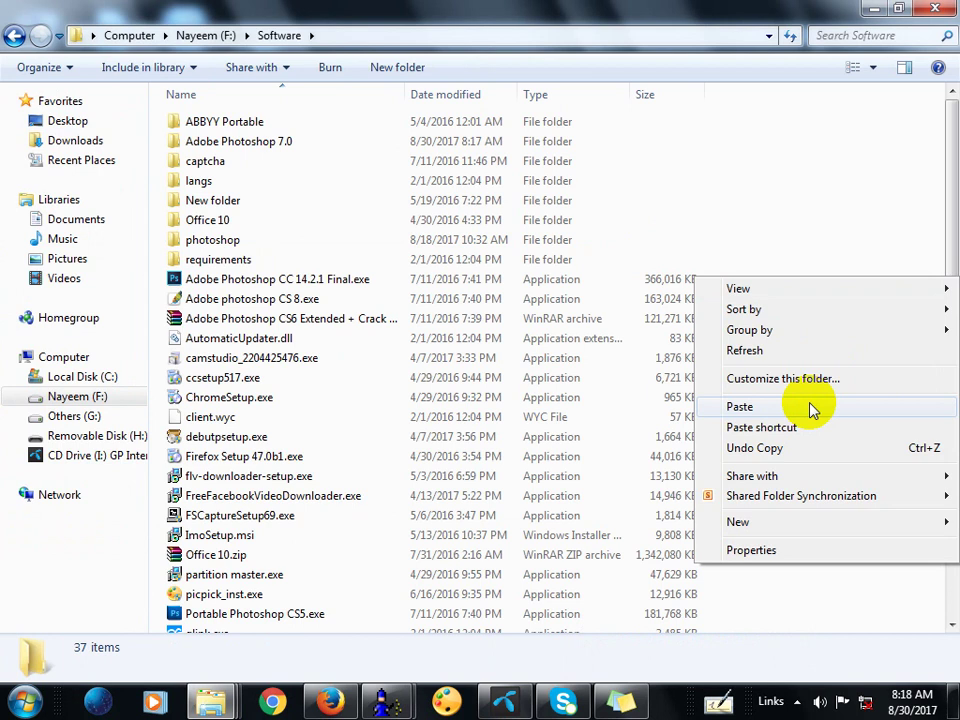
left_click(889, 162)
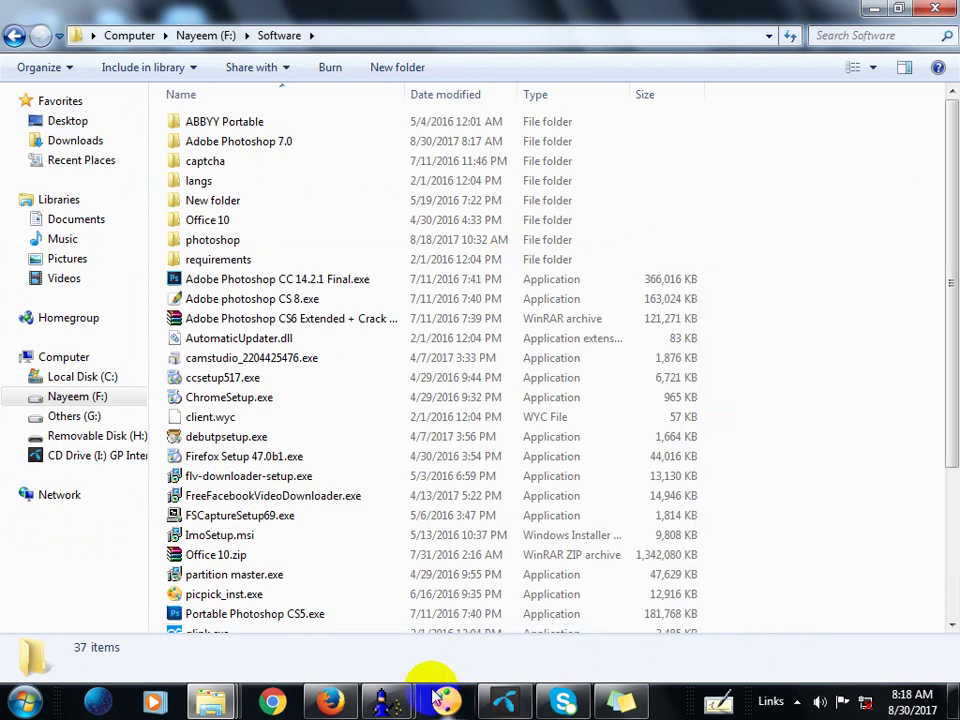
Add "by using mouse only" after "Left + Right" in the sticky note, followed by a dashed line and "Keyboard".
left_click(620, 700)
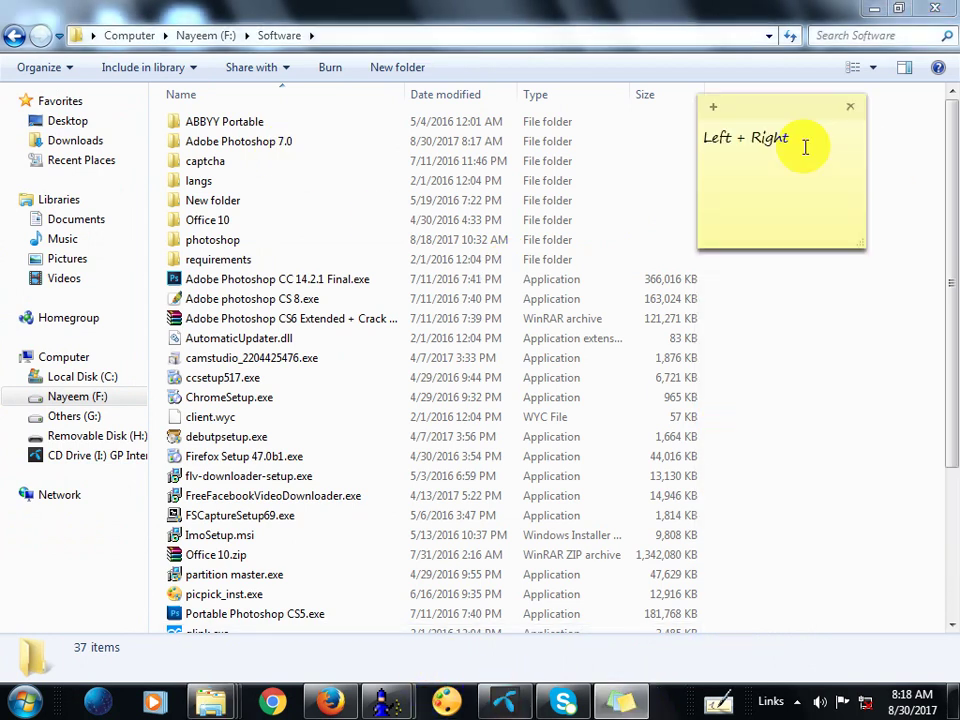
type("by using mouse only")
key("Return")
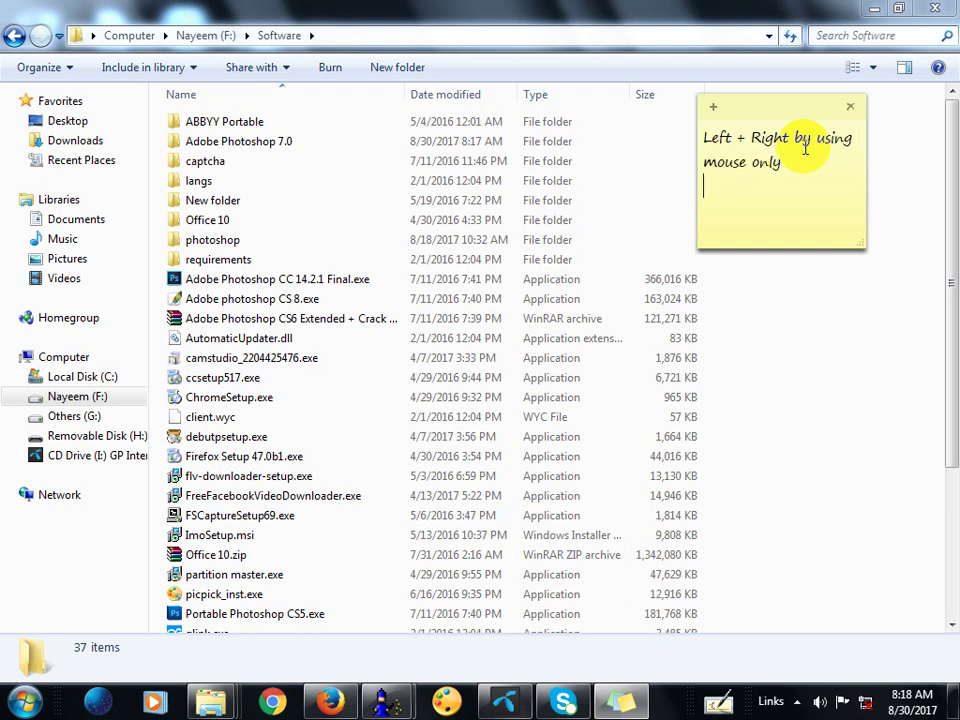
type("--------------")
key("Return")
key("Return")
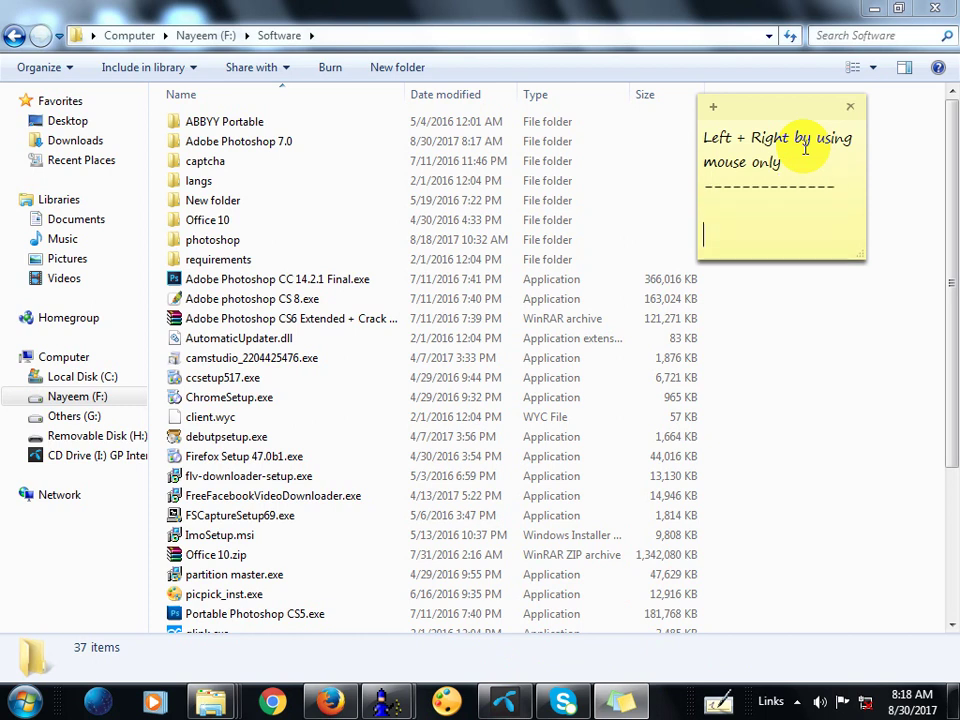
type("Keyboard")
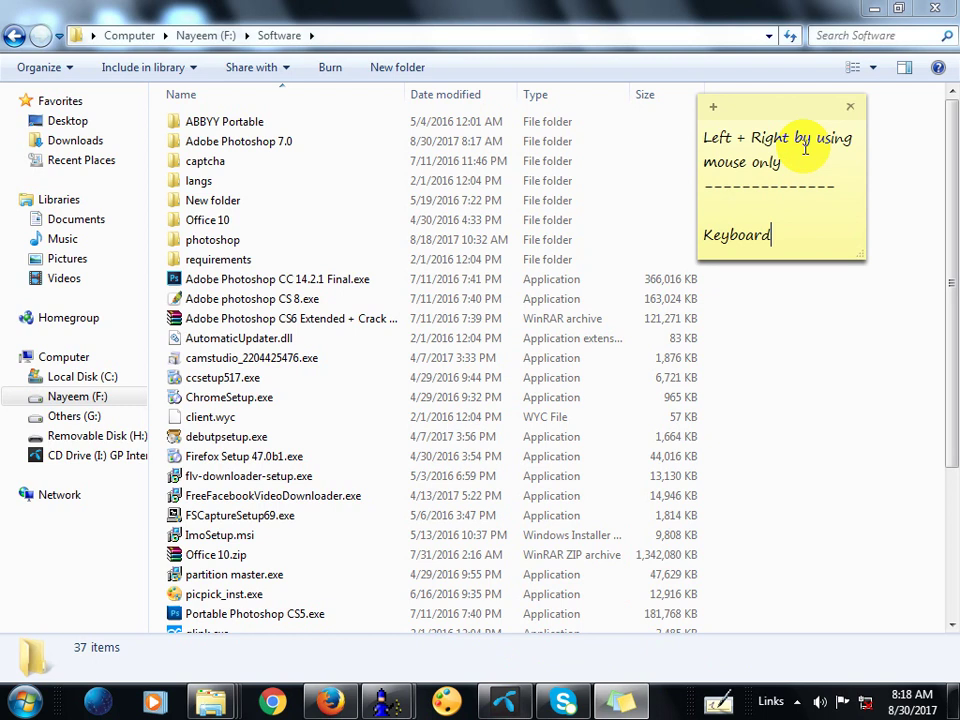
Insert "by" and "using" on separate lines above "Keyboard" in the sticky note and return to the Software folder window.
key("Up")
type("by")
key("Return")
type("s")
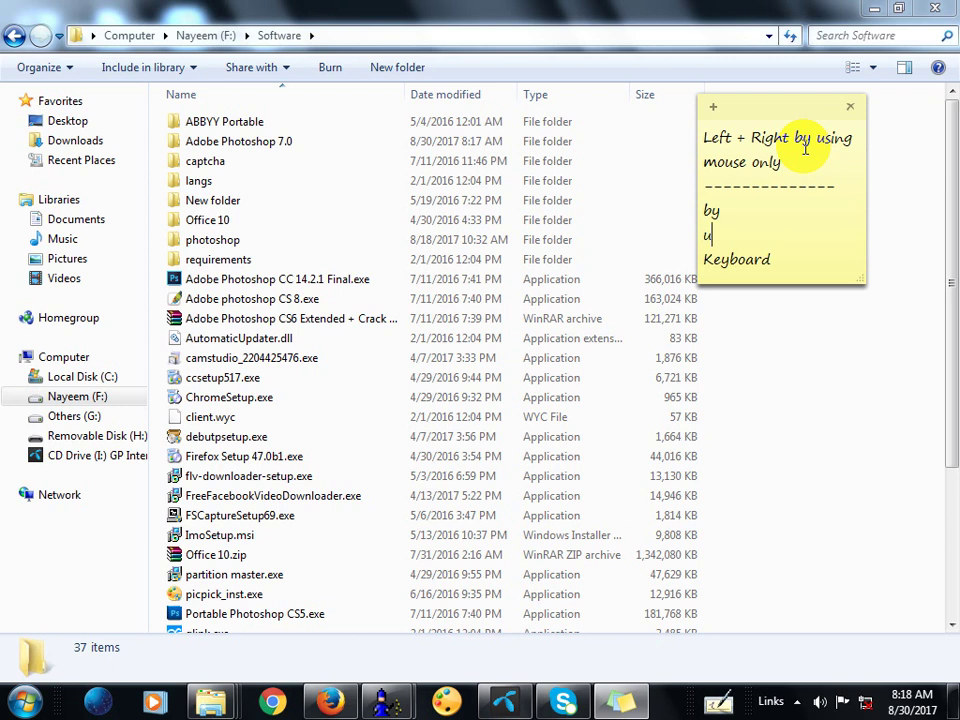
key("BackSpace")
type("using")
left_click(893, 421)
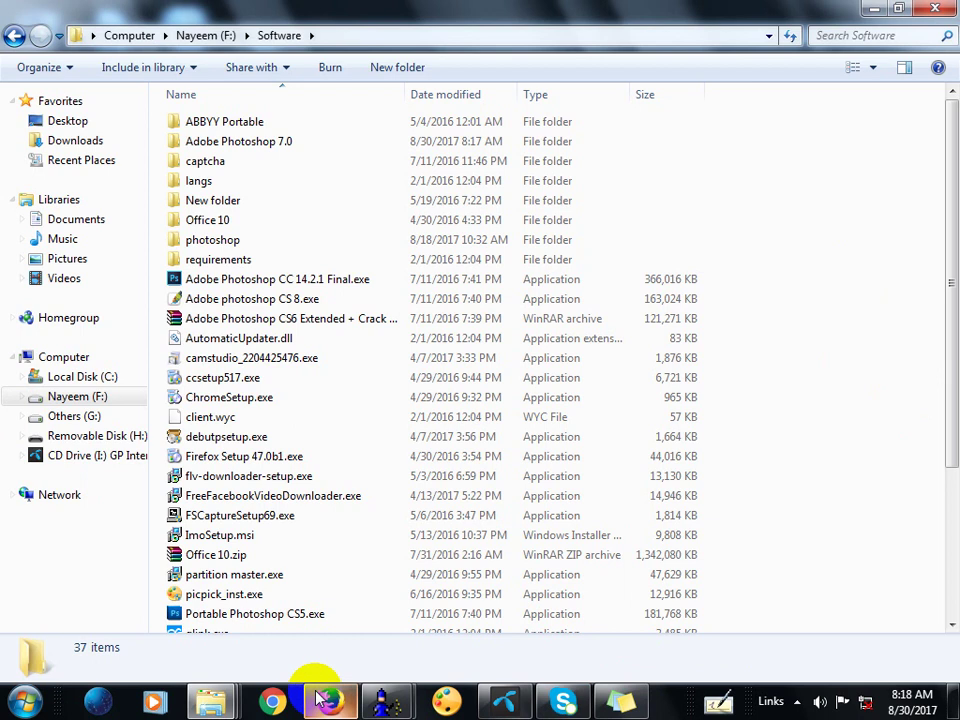
Switch to the removable drive's folder window and select the Adobe Photoshop 7.0 folder.
mouse_move(197, 705)
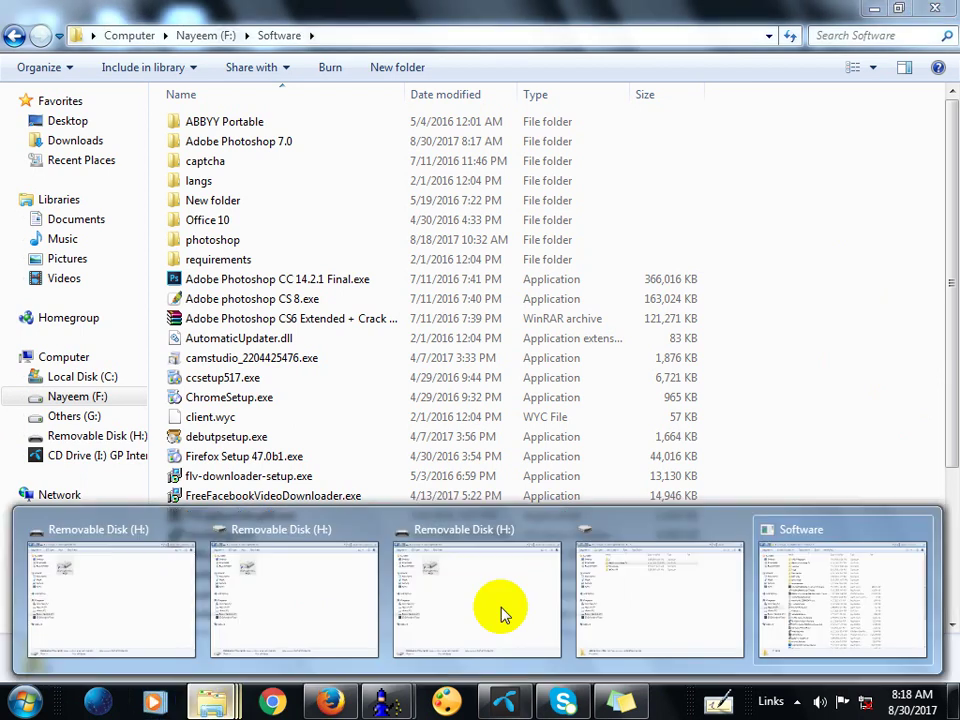
left_click(626, 604)
left_click(361, 395)
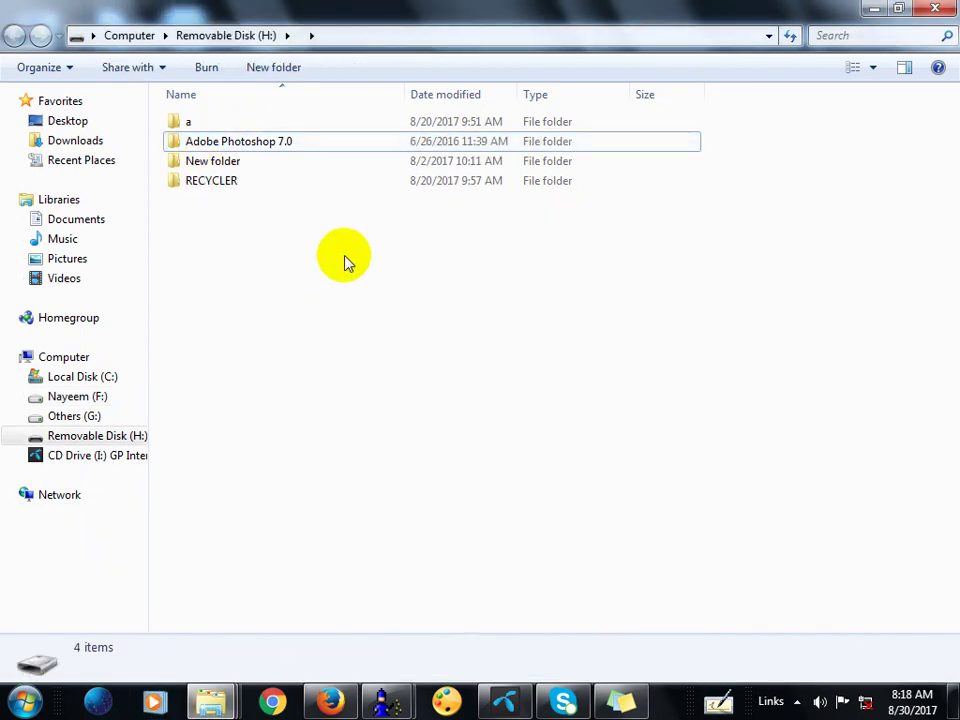
mouse_move(373, 145)
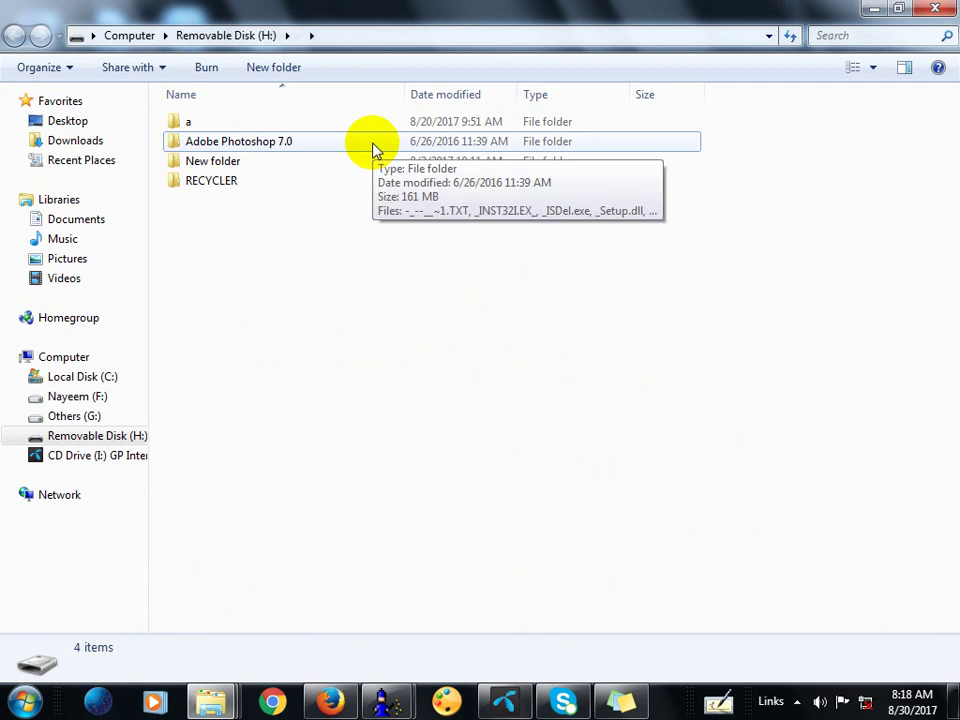
left_click(373, 147)
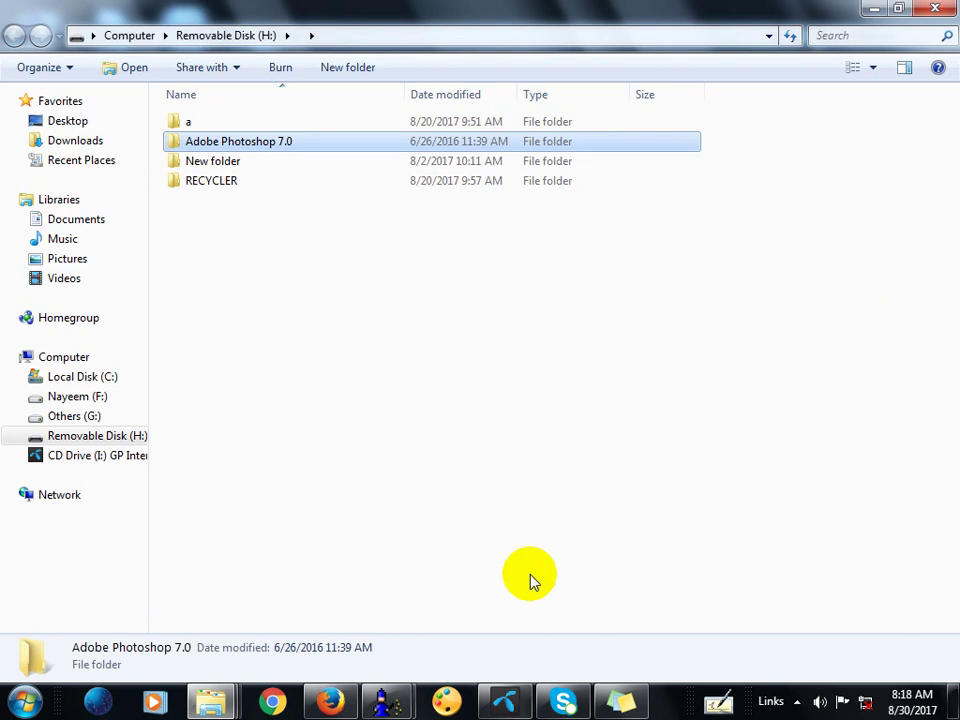
Add the line "Ctrl + C" below "Keyboard" in the sticky note and return to the removable drive's folder window.
key("alt+Tab")
key("Right")
key("Right")
key("Right")
key("Right")
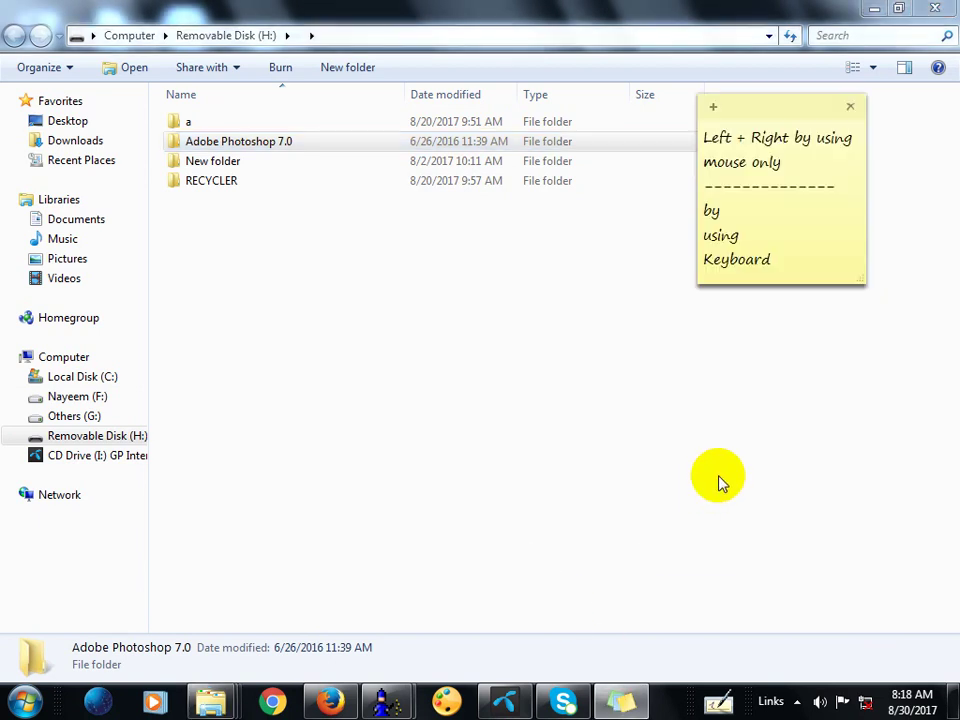
key("Return")
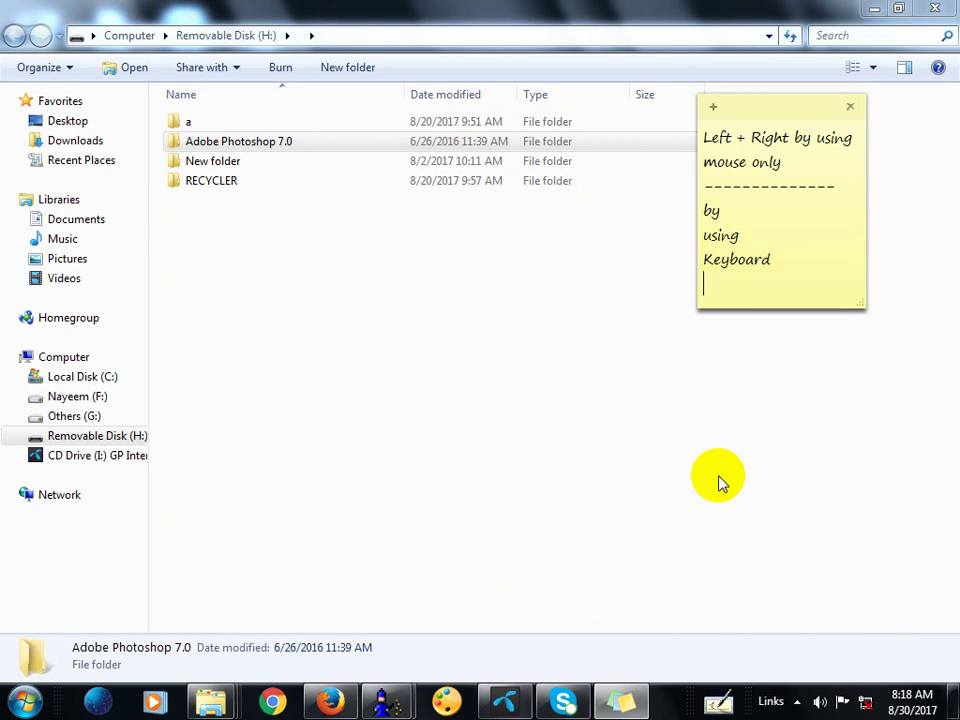
type("Ctrl + C")
left_click(286, 377)
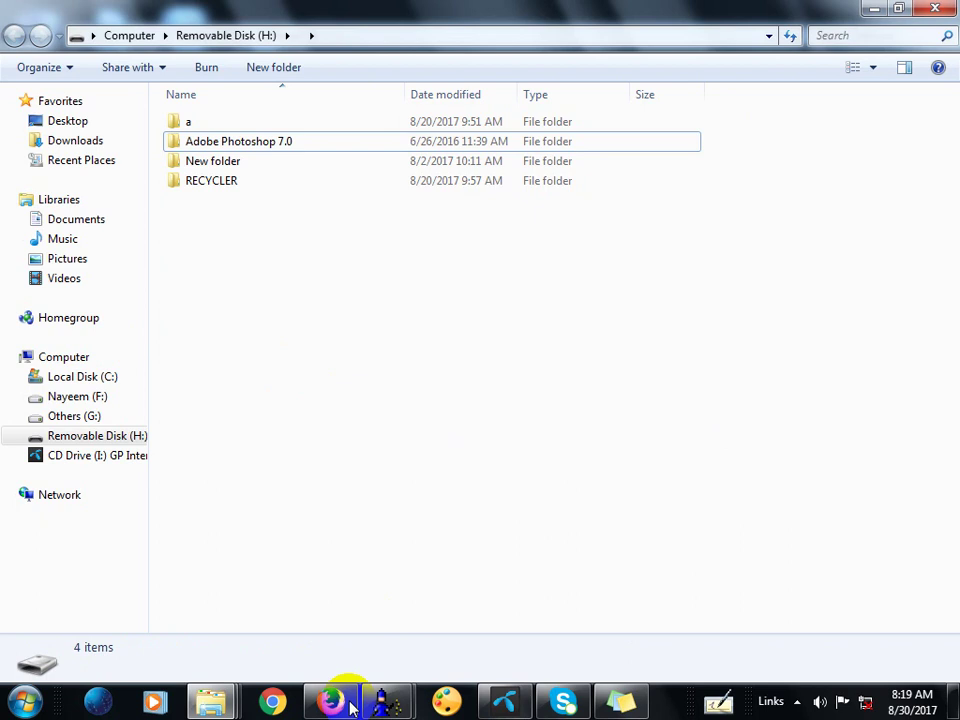
Try to paste the copied Adobe Photoshop 7.0 folder into the Software folder on drive F: and decline merging the folders.
left_click(216, 705)
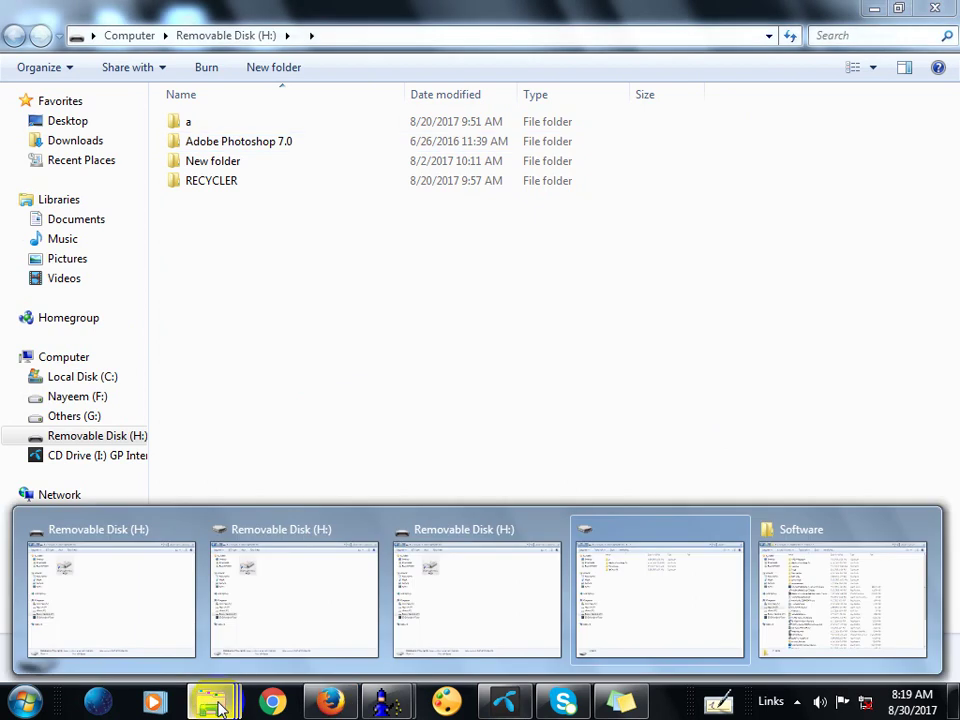
left_click(829, 604)
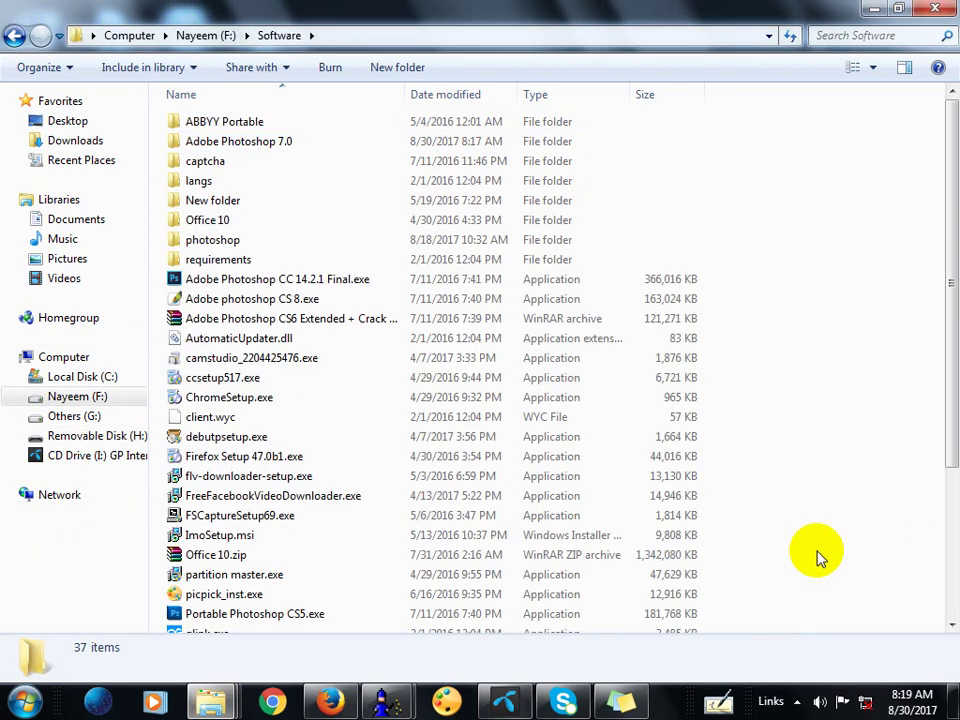
left_click(836, 311)
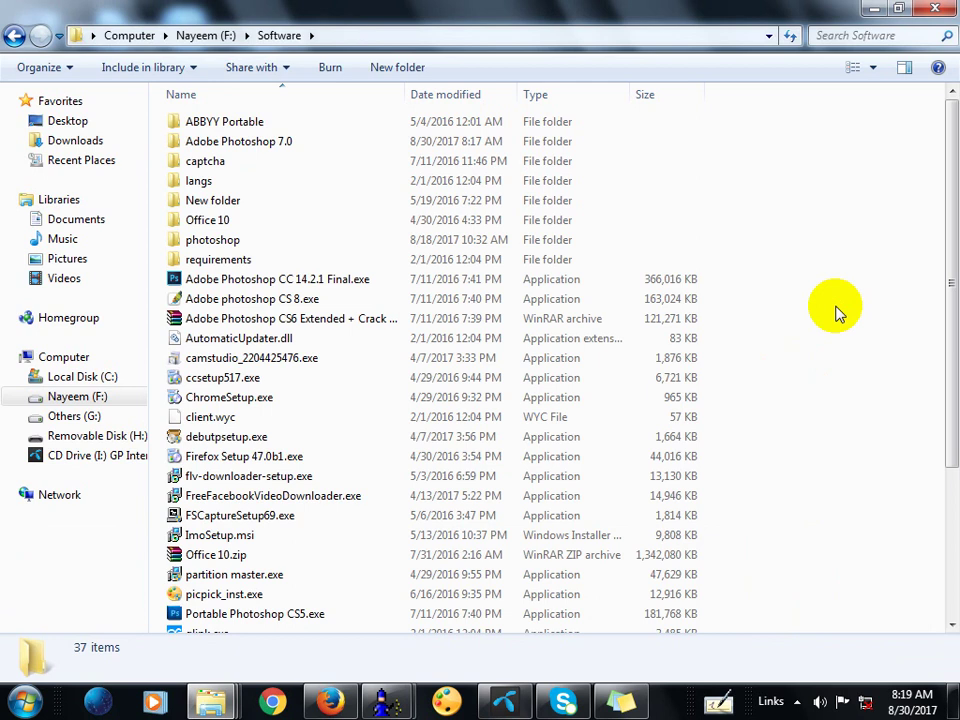
key("ctrl+v")
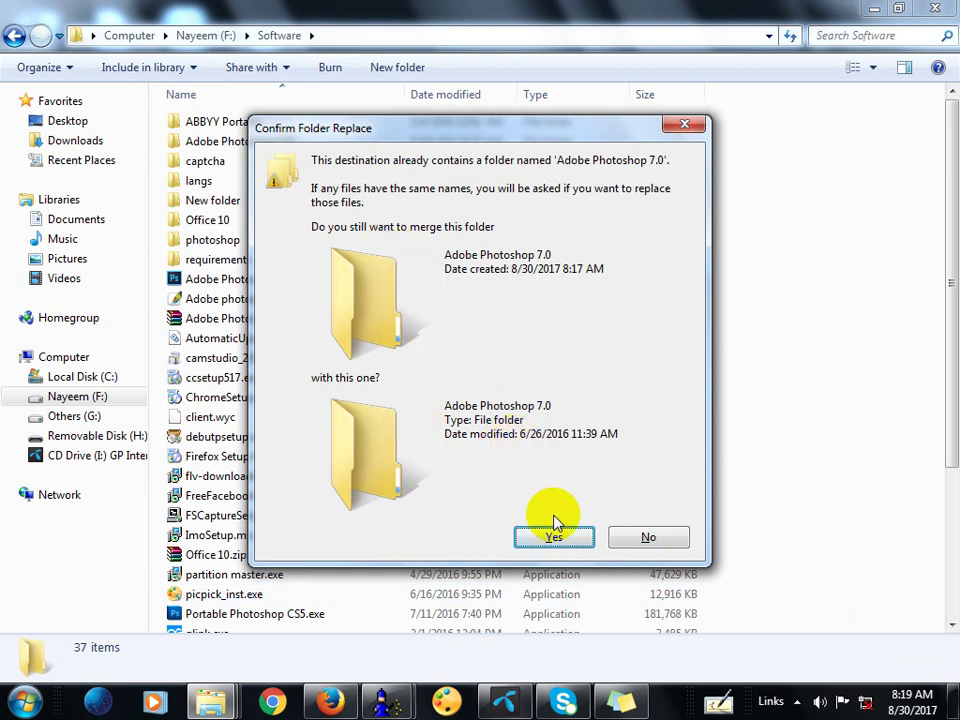
left_click(645, 540)
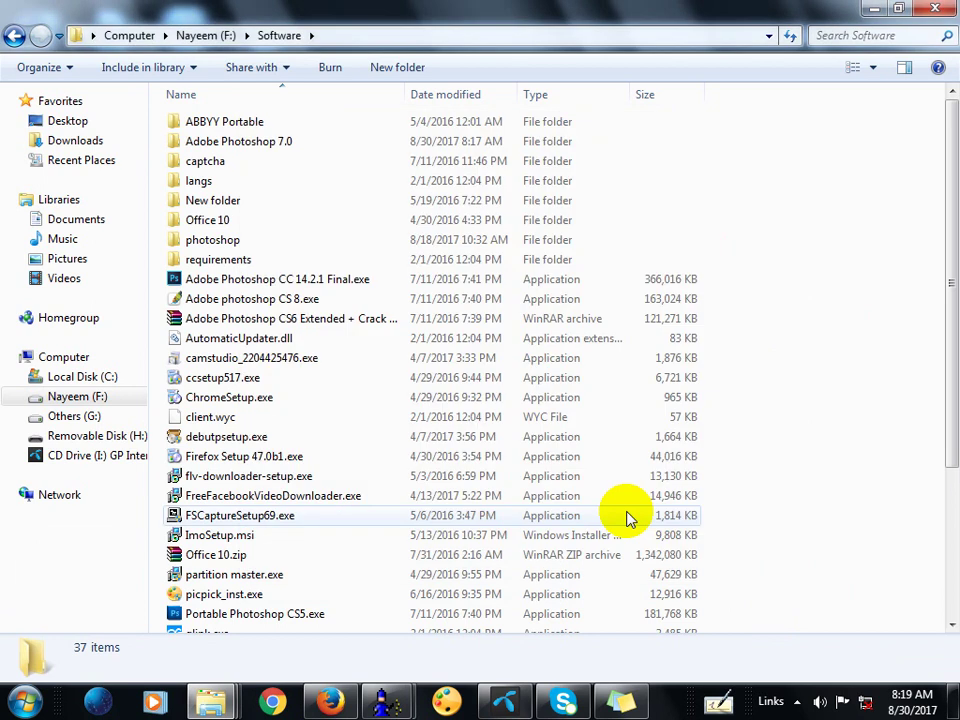
Add "(copy)" after "Ctrl + C" in the sticky note and "Ctrl + V (paste)" on the line below.
left_click(620, 703)
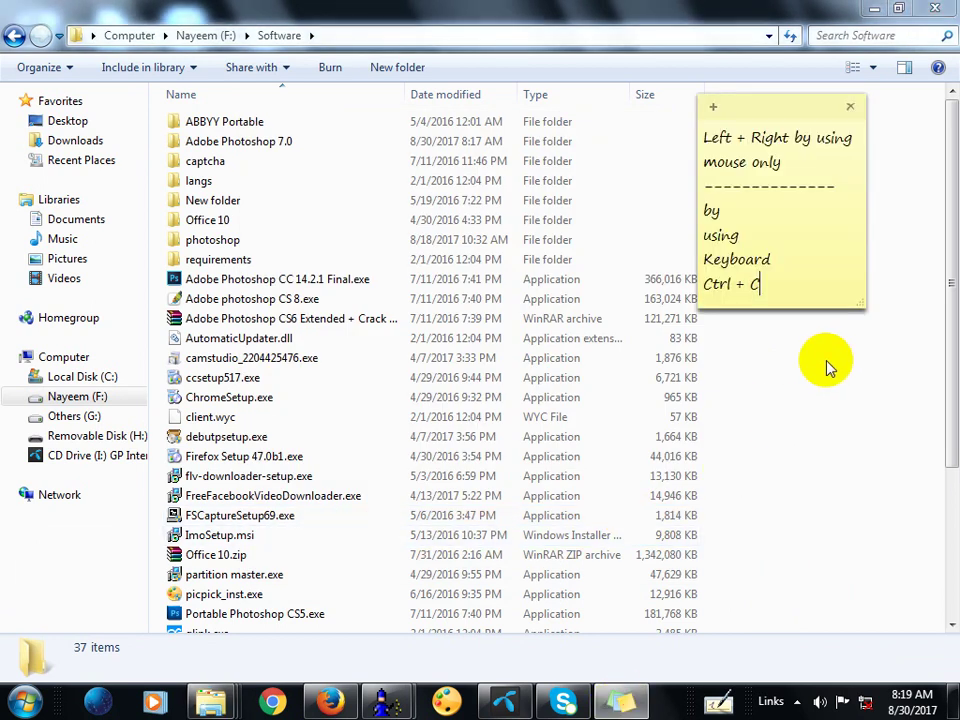
type("()")
key("Left")
type("copy")
key("Right")
key("Return")
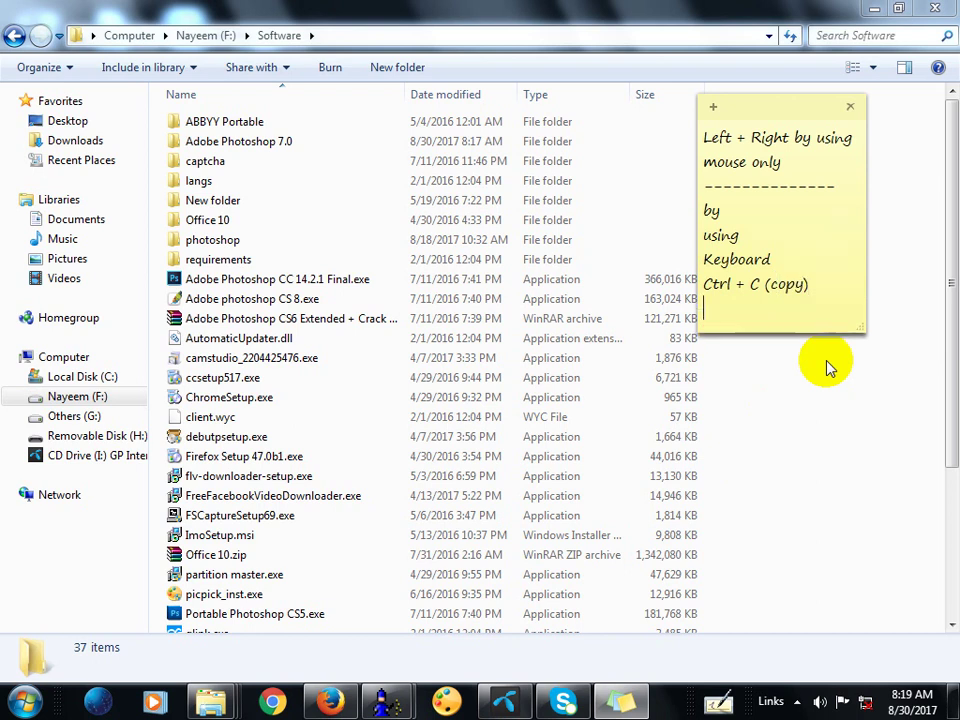
type("Ctrl + V (paste)")
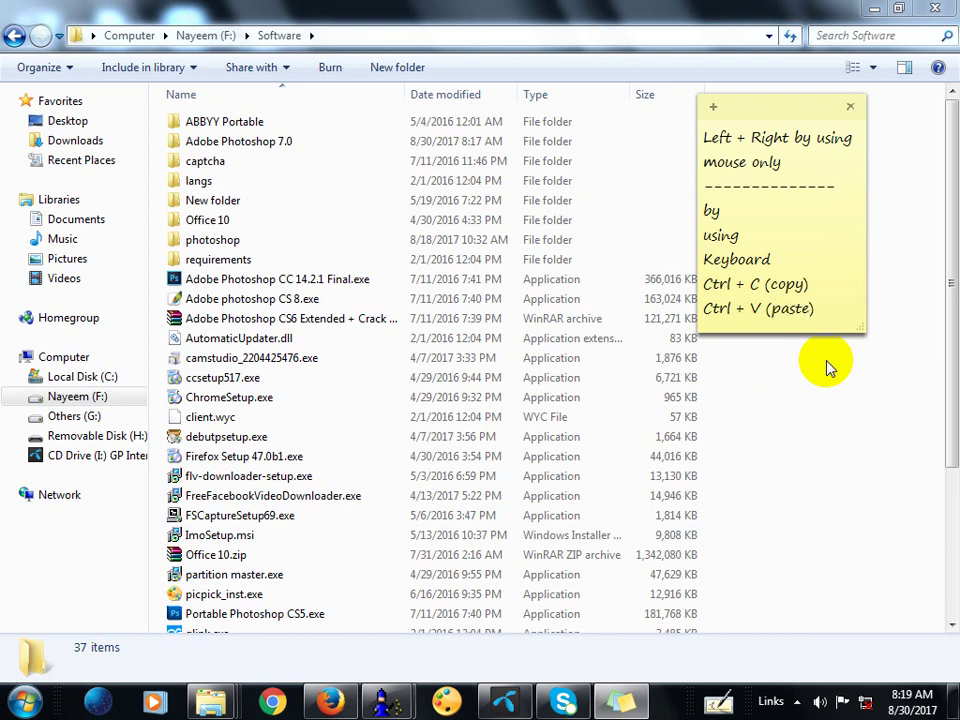